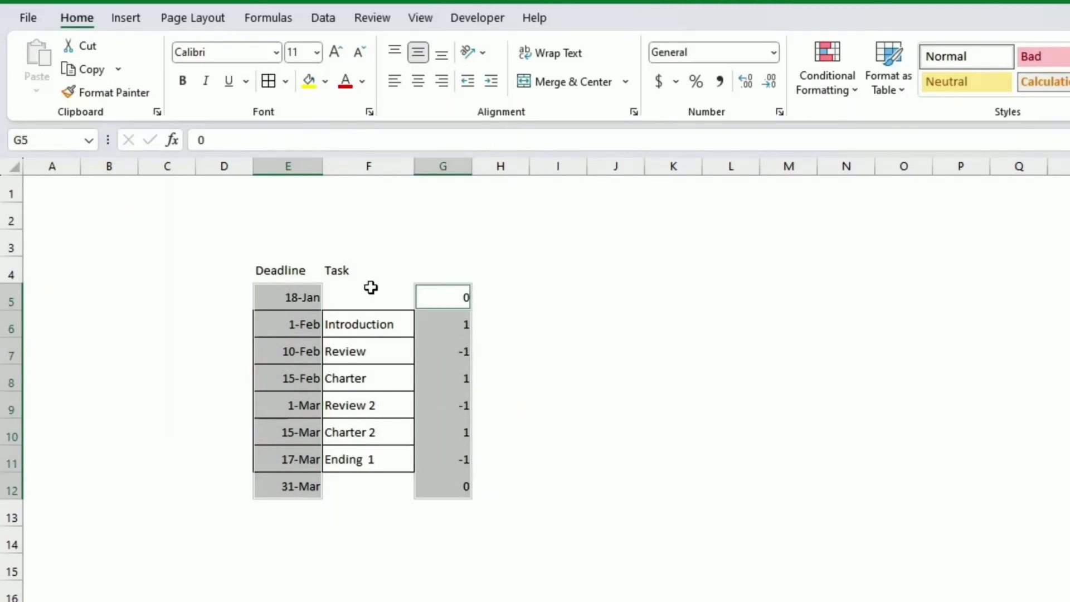
Insert a clustered column chart of the 1/-1 deadline values and drag it larger.
left_click(136, 22)
left_click(489, 39)
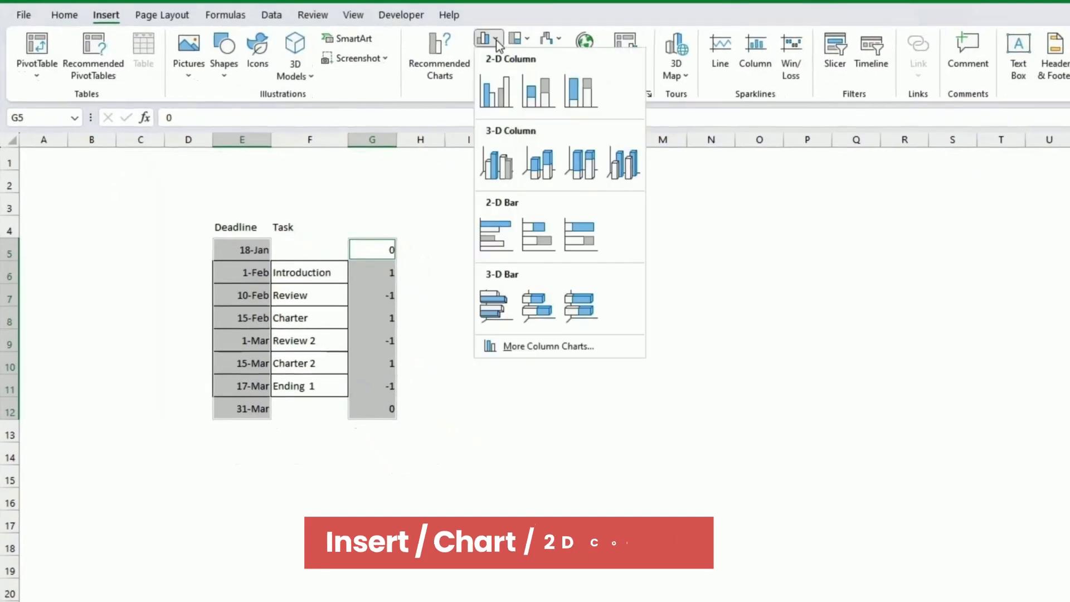
left_click(496, 96)
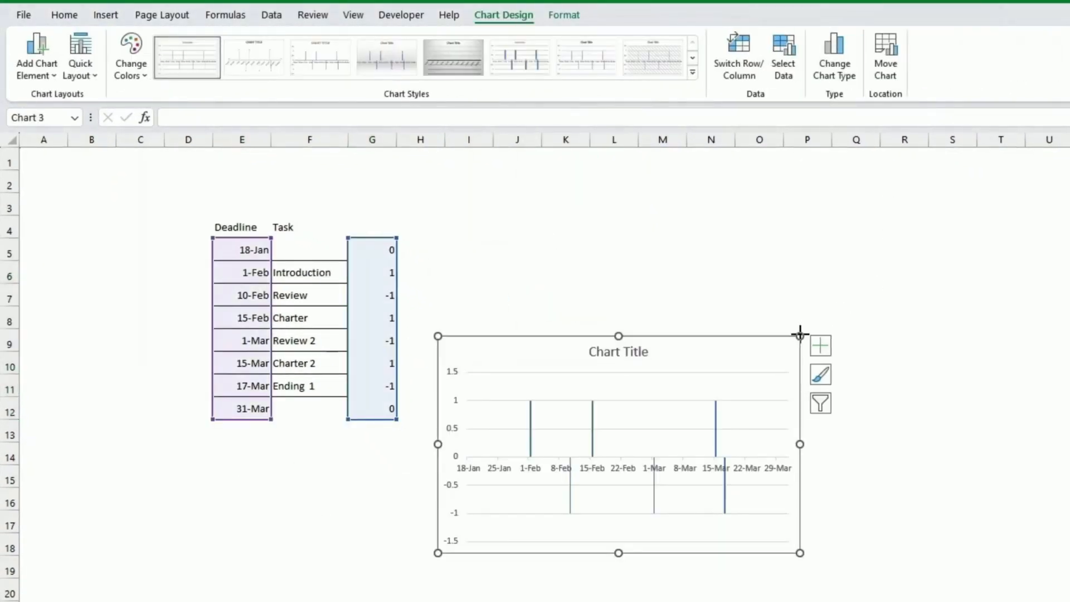
left_click_drag(800, 335, 913, 327)
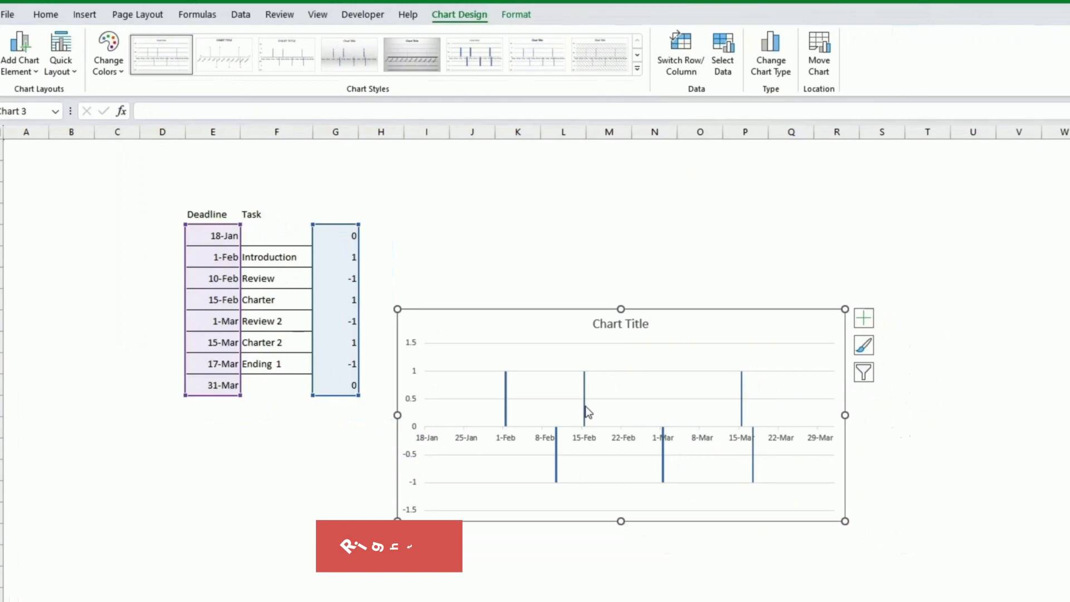
Add data labels showing 1, -1 and 0 to every column of the series.
left_click(585, 411)
right_click(584, 411)
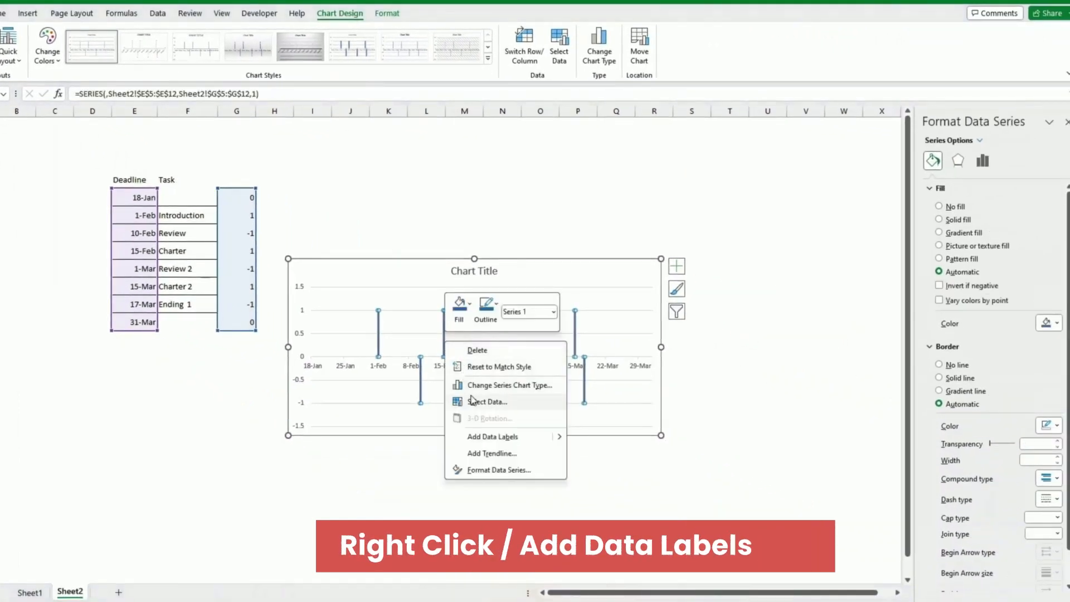
left_click(468, 436)
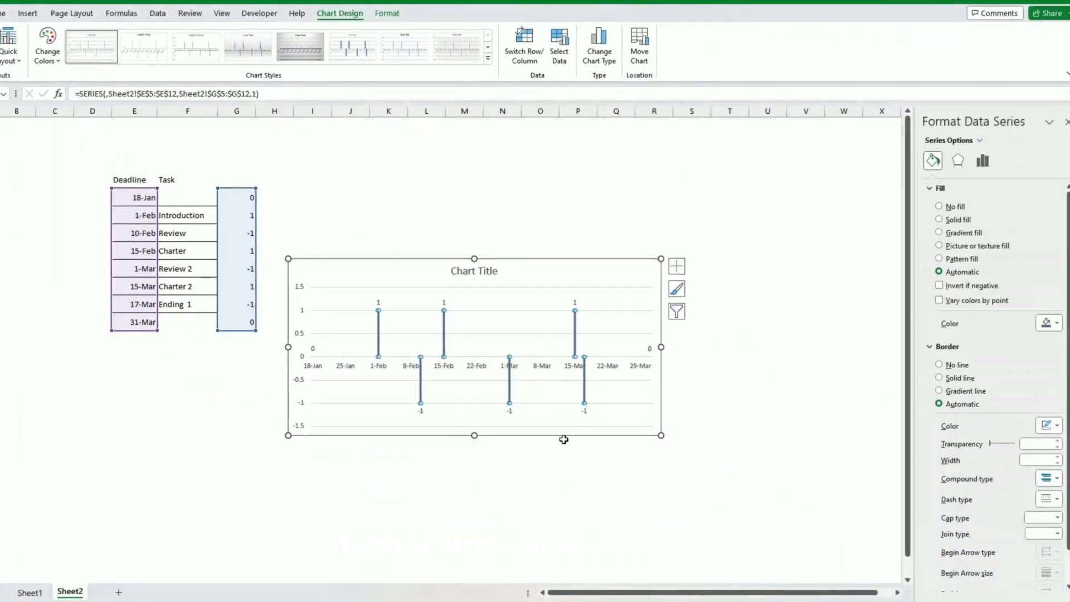
Bring up the Format Data Labels settings for the new labels.
right_click(588, 403)
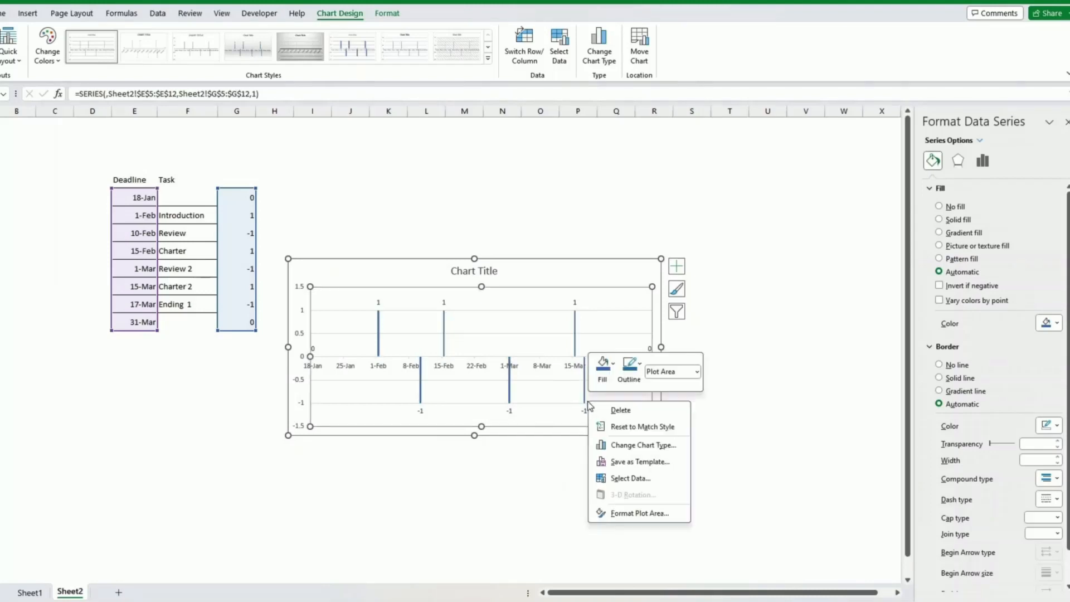
left_click(566, 398)
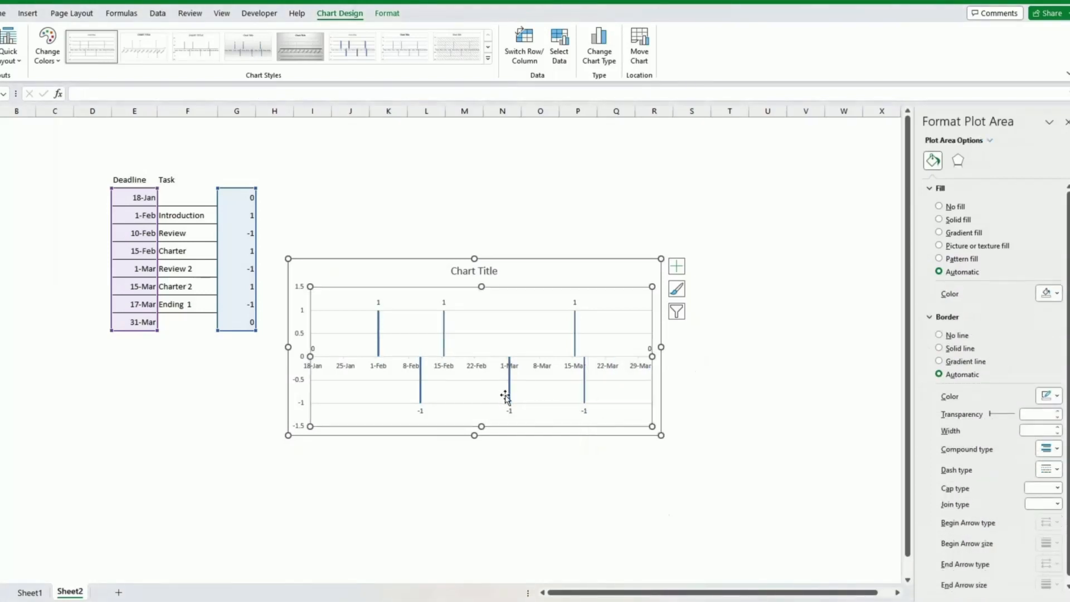
right_click(509, 410)
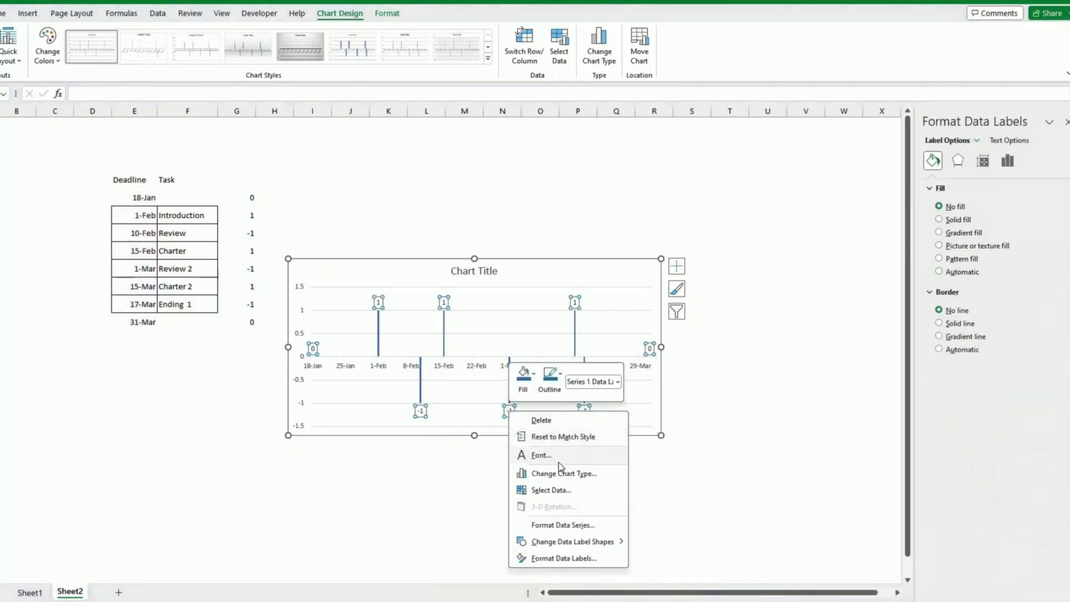
left_click(564, 558)
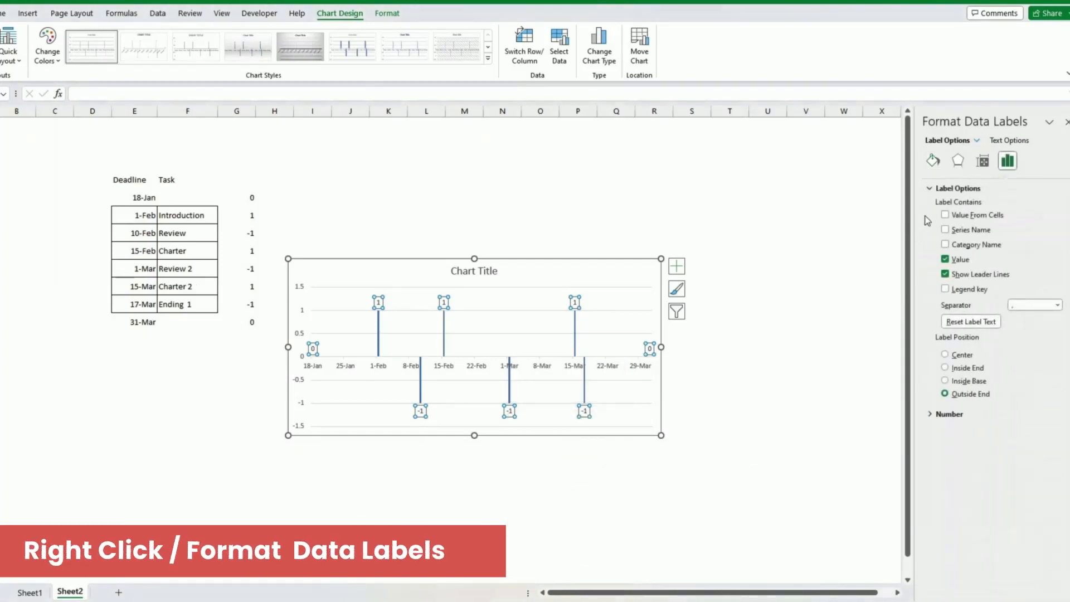
Label each column with its F5:F12 task name over its date on a new line, without values.
left_click(945, 215)
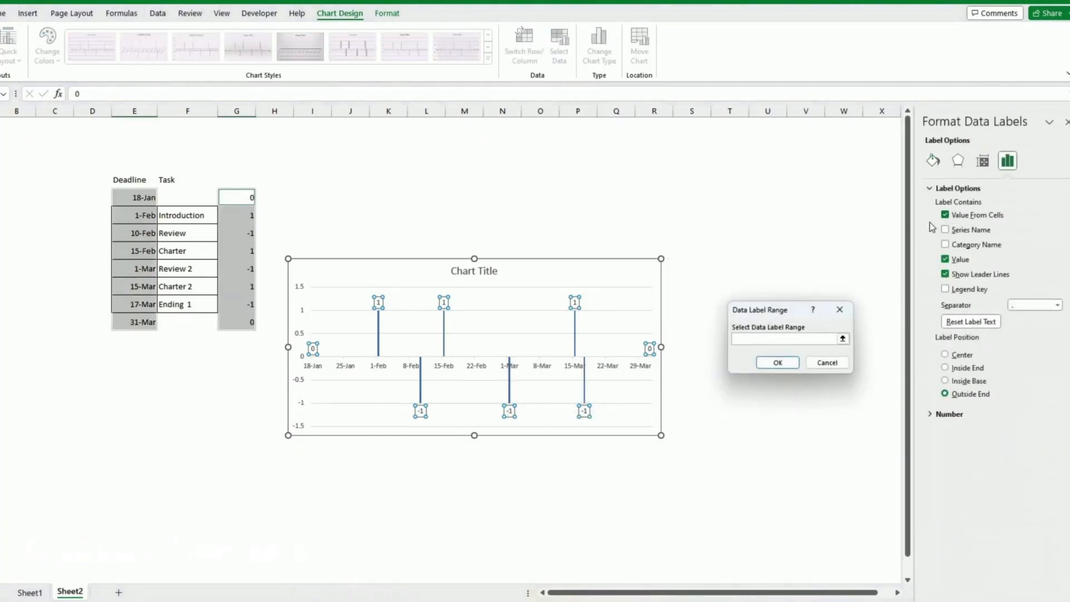
left_click_drag(192, 195, 190, 321)
left_click(786, 363)
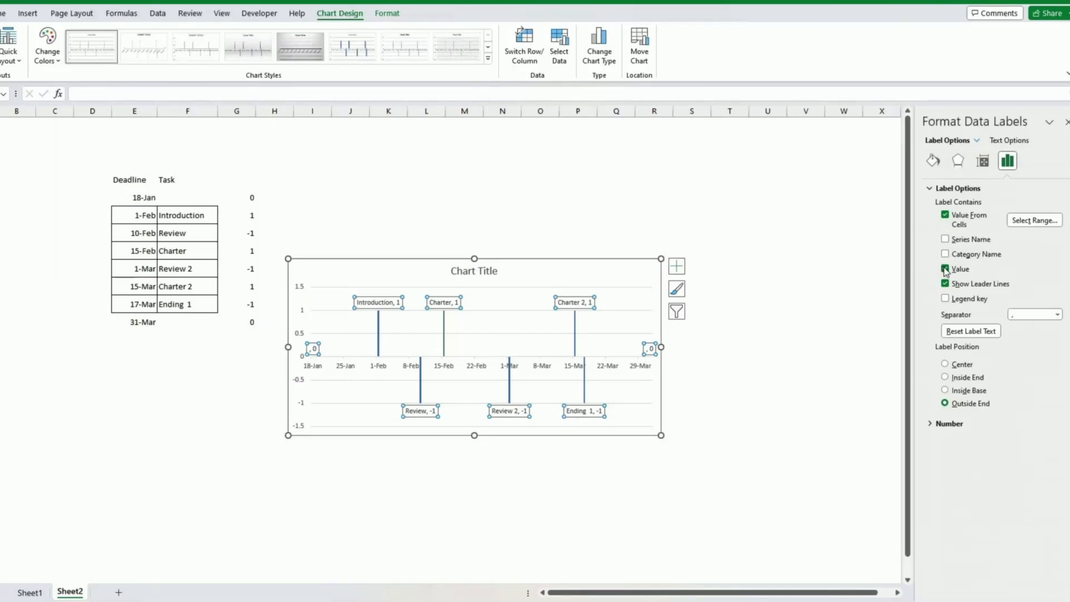
left_click(945, 269)
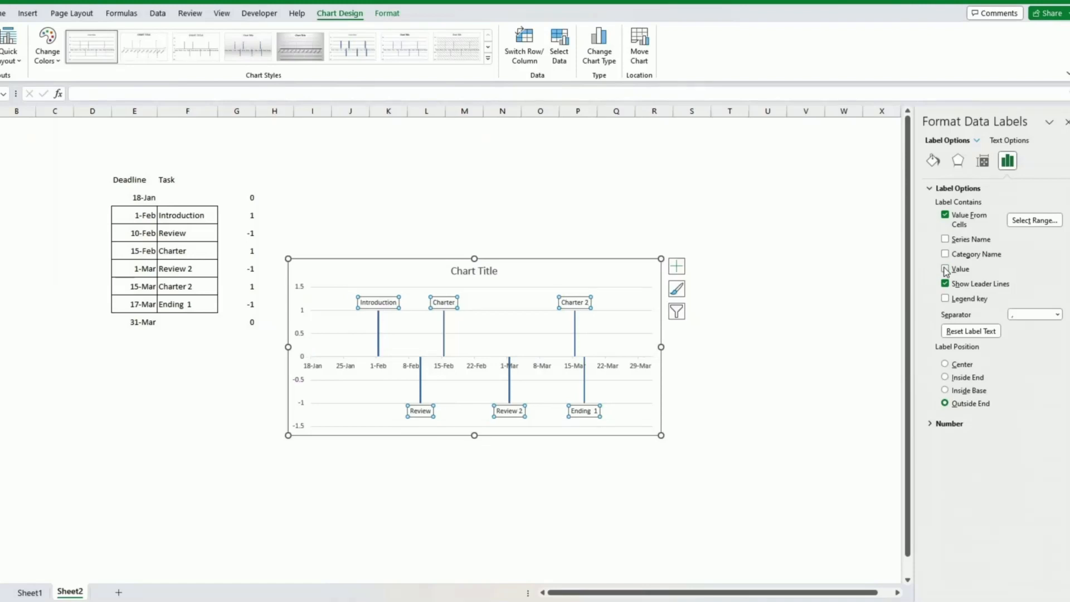
left_click(1057, 315)
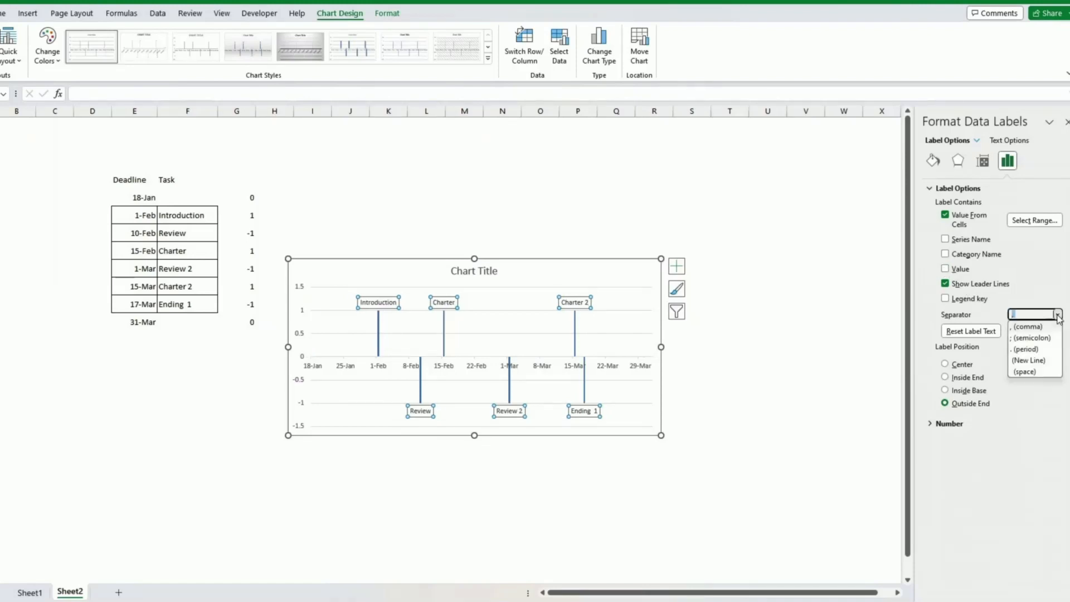
left_click(1028, 361)
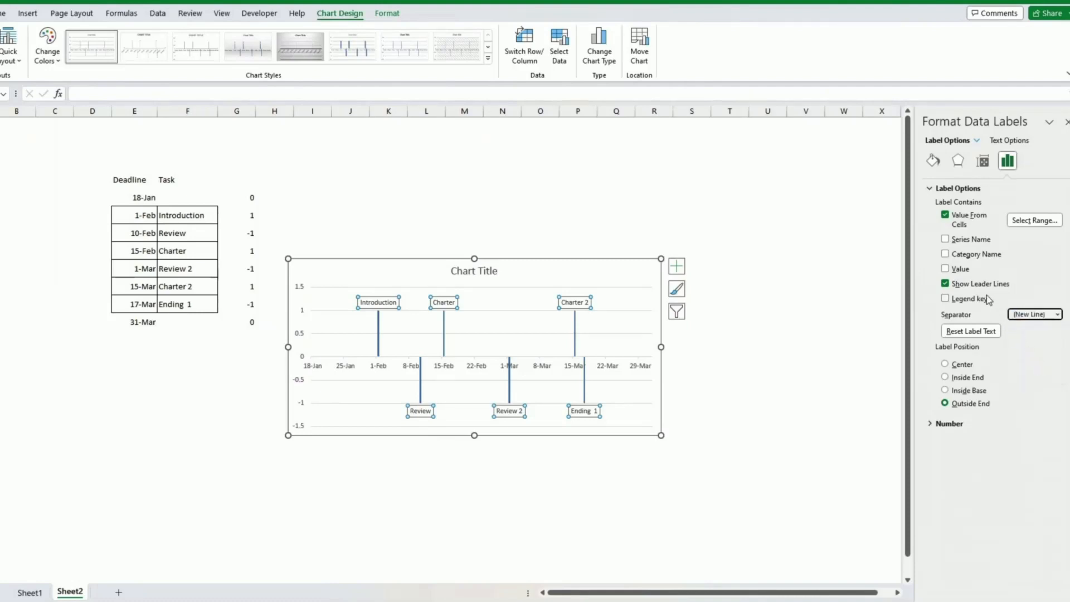
left_click(945, 256)
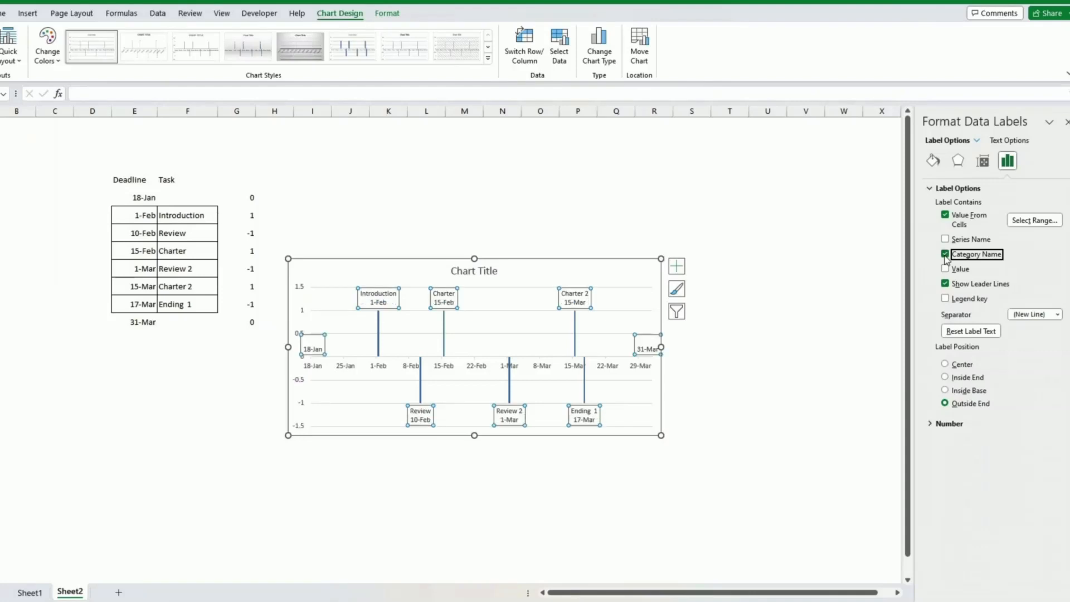
left_click(844, 323)
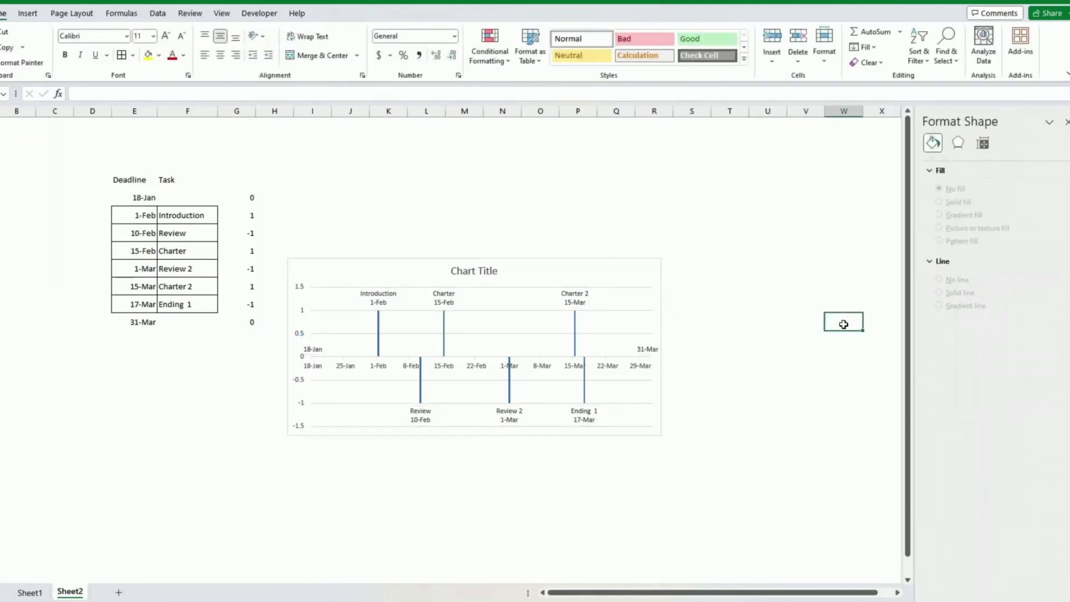
Give all the task labels a solid blue fill with bold white text.
left_click(659, 431)
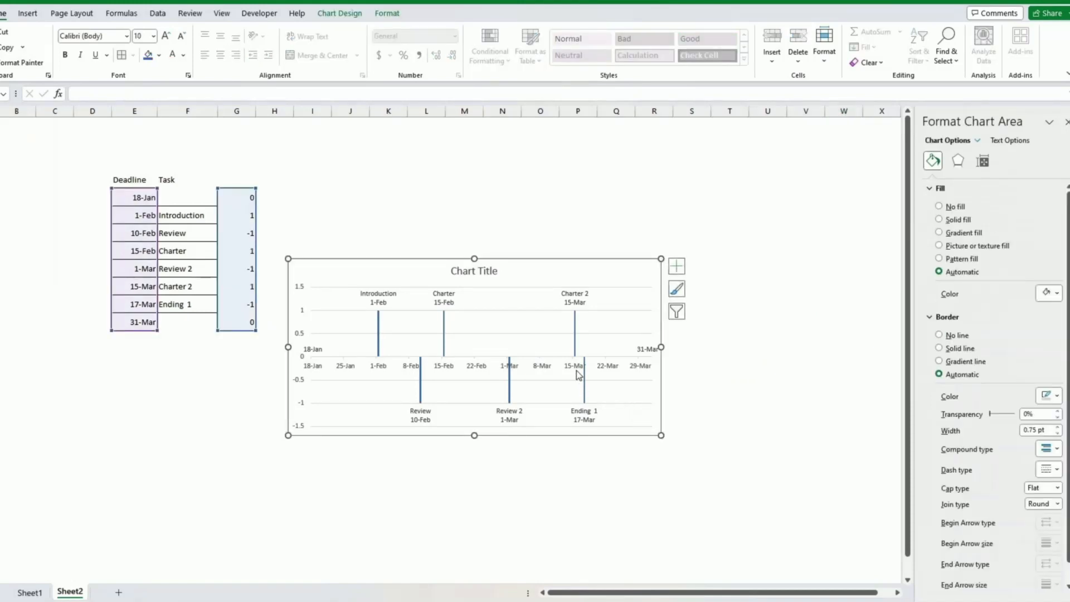
left_click(575, 303)
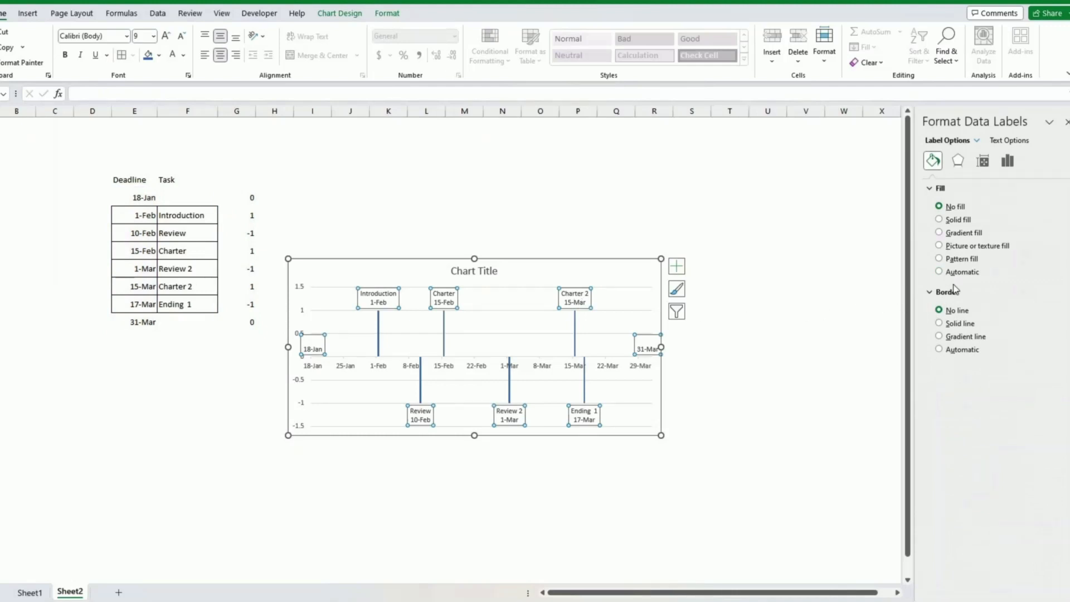
left_click(940, 220)
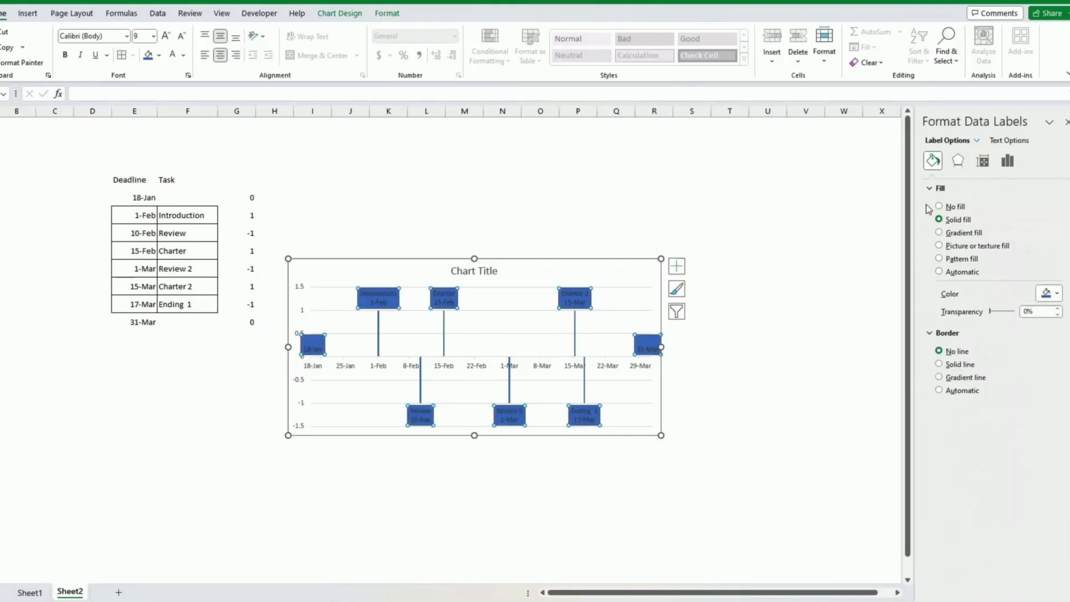
left_click(172, 56)
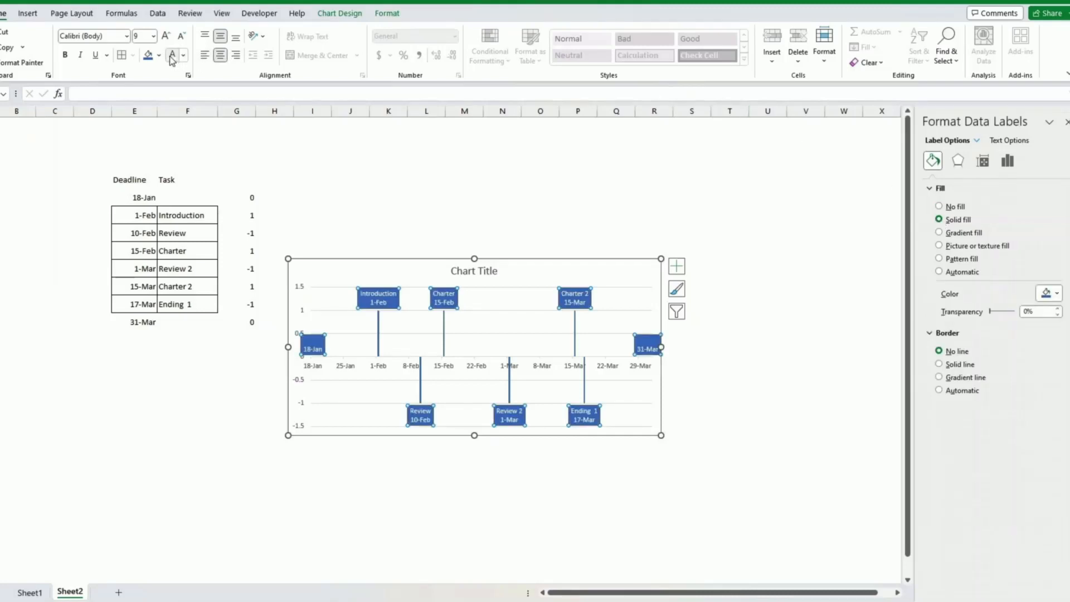
key("ctrl+b")
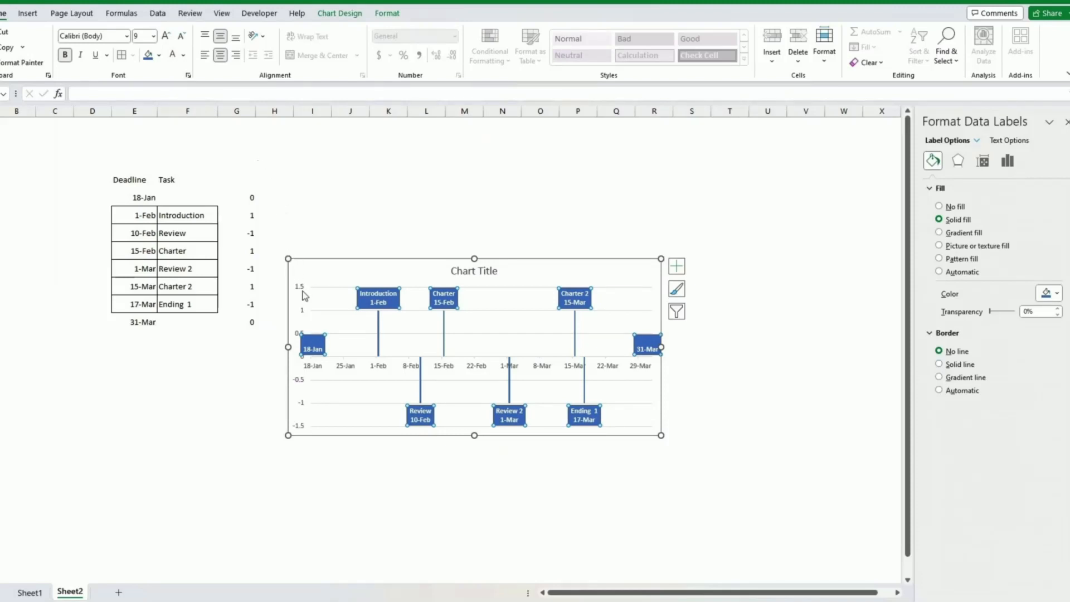
left_click(304, 268)
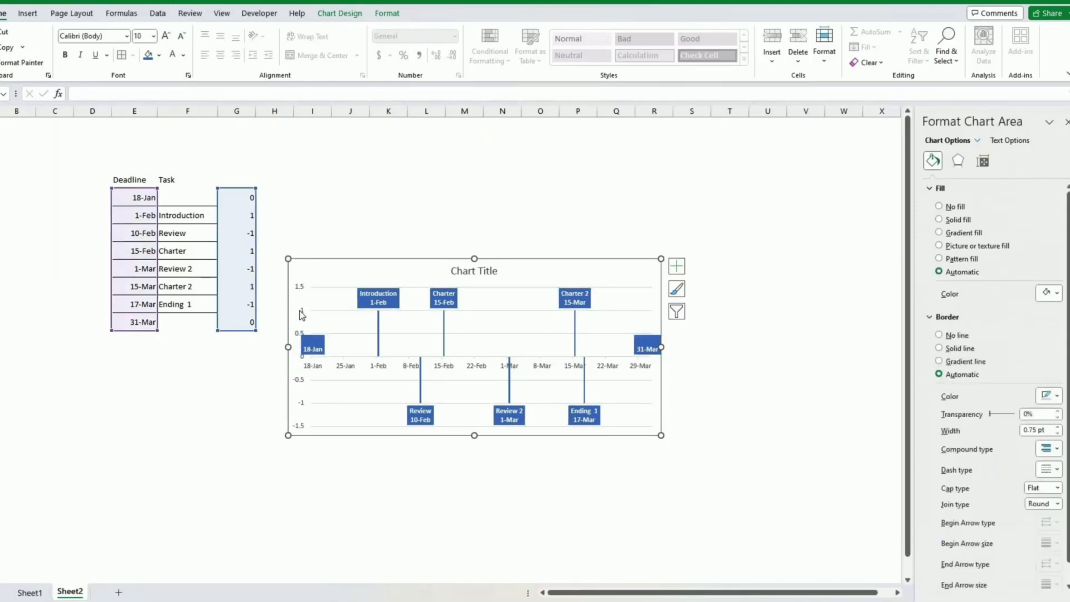
Set the vertical axis minimum to -5 and maximum to 5, then enlarge the chart.
left_click(299, 310)
right_click(299, 310)
left_click(300, 310)
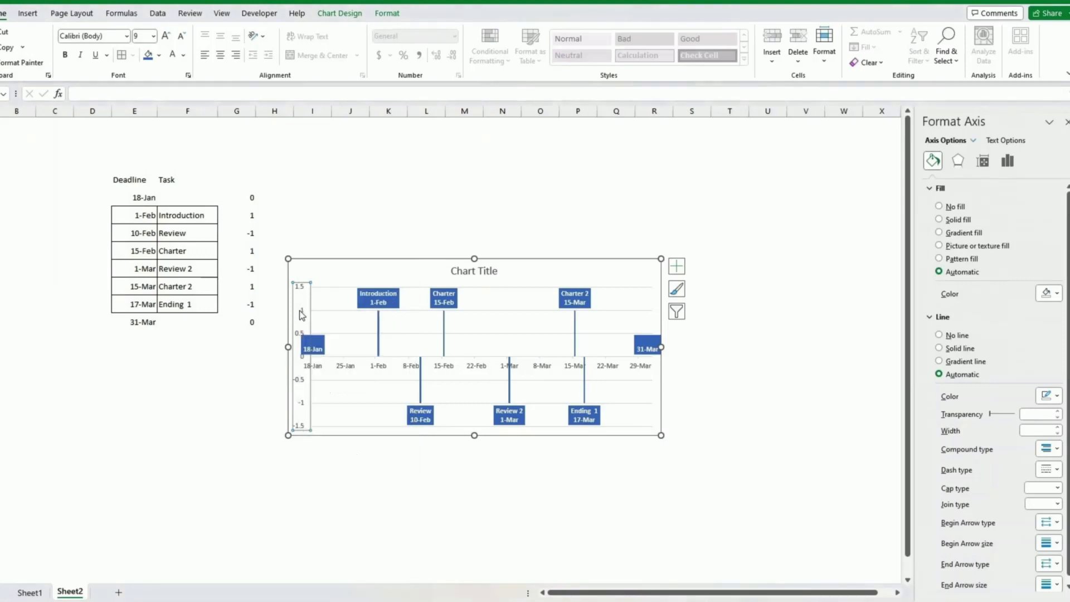
left_click(988, 160)
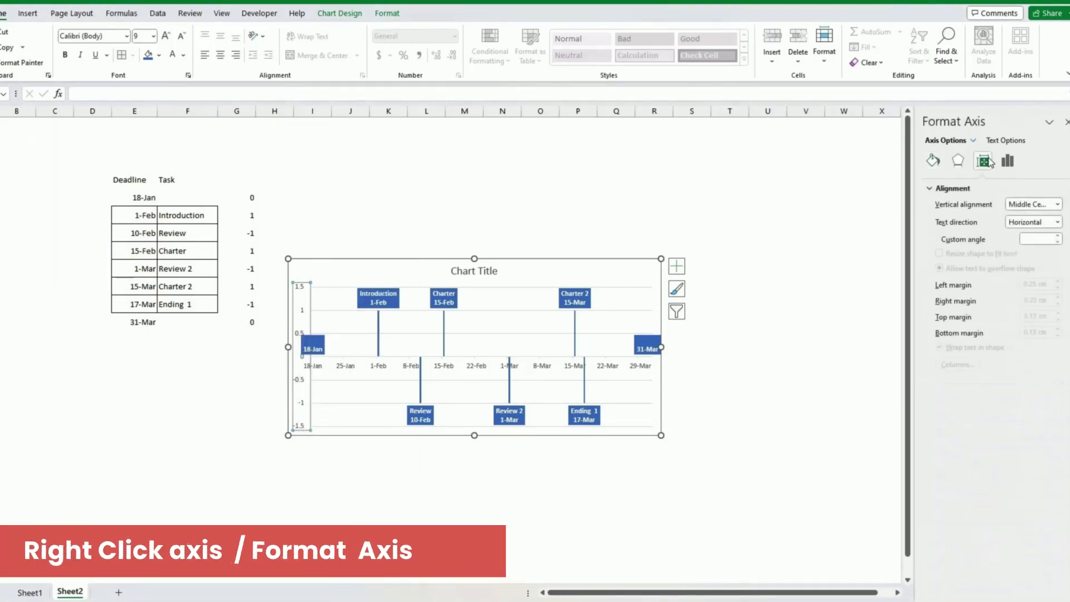
left_click(1008, 161)
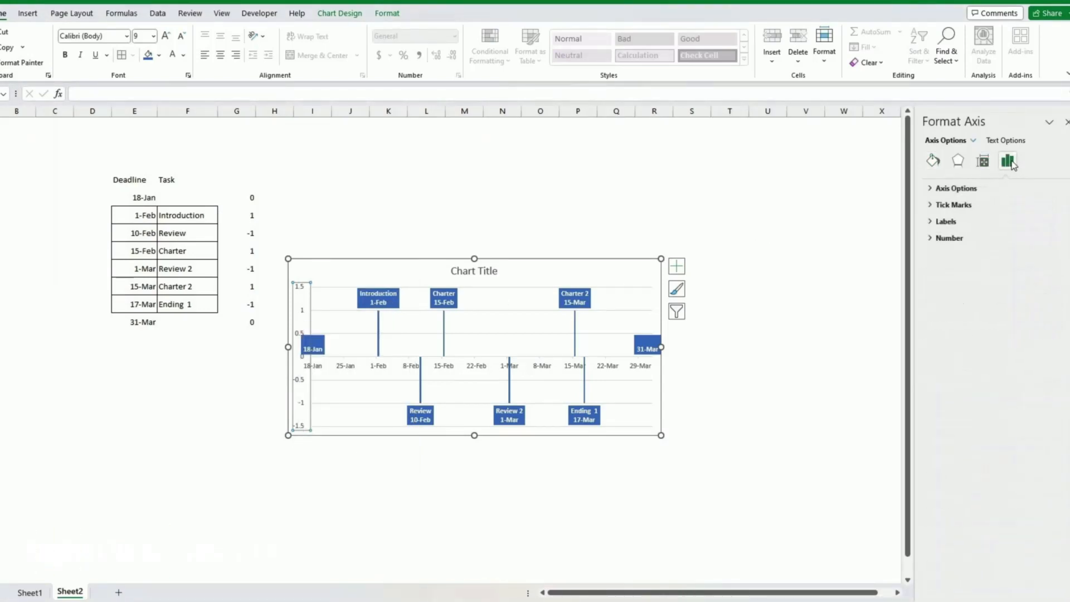
left_click(934, 189)
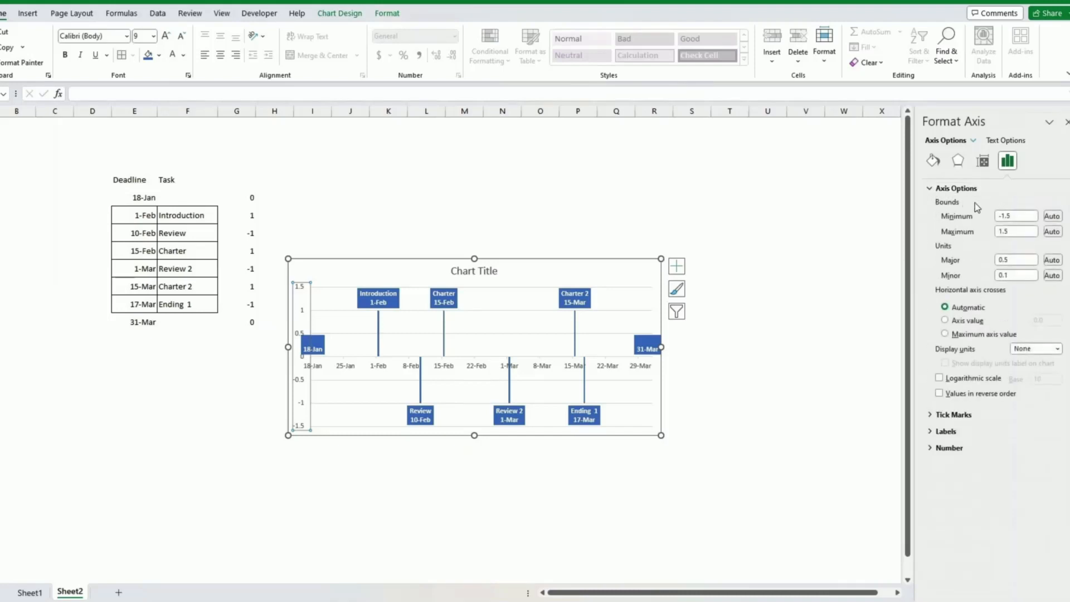
left_click_drag(1020, 217, 998, 221)
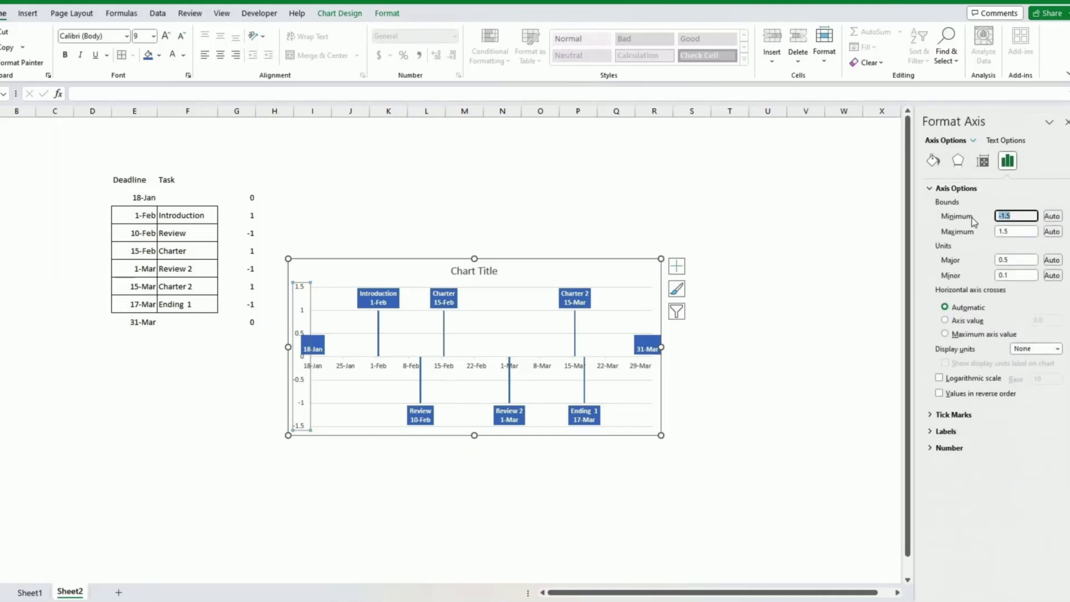
left_click(1014, 230)
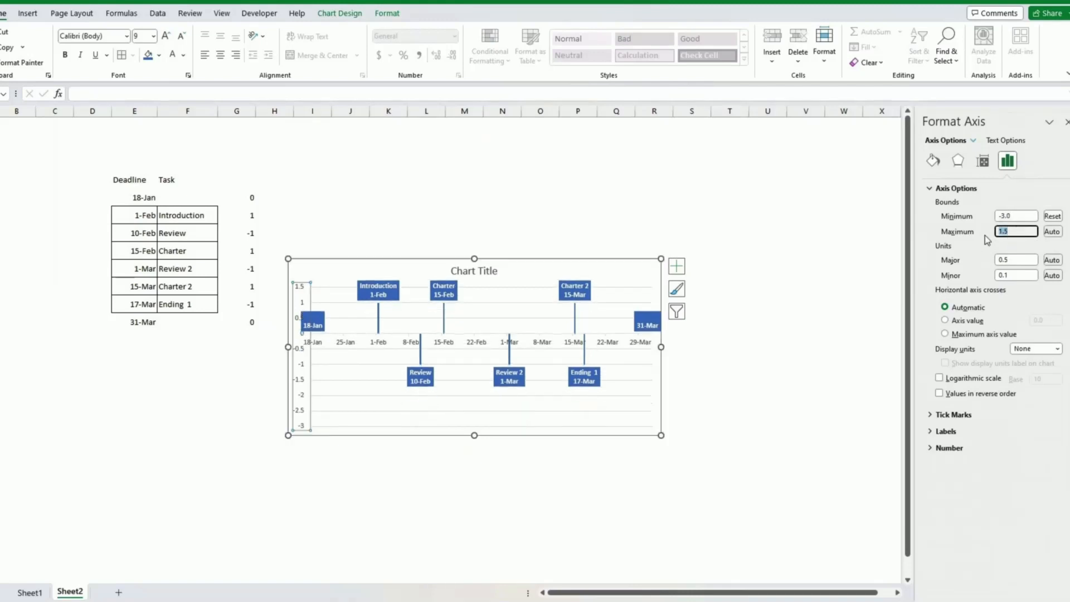
type("3")
key("Return")
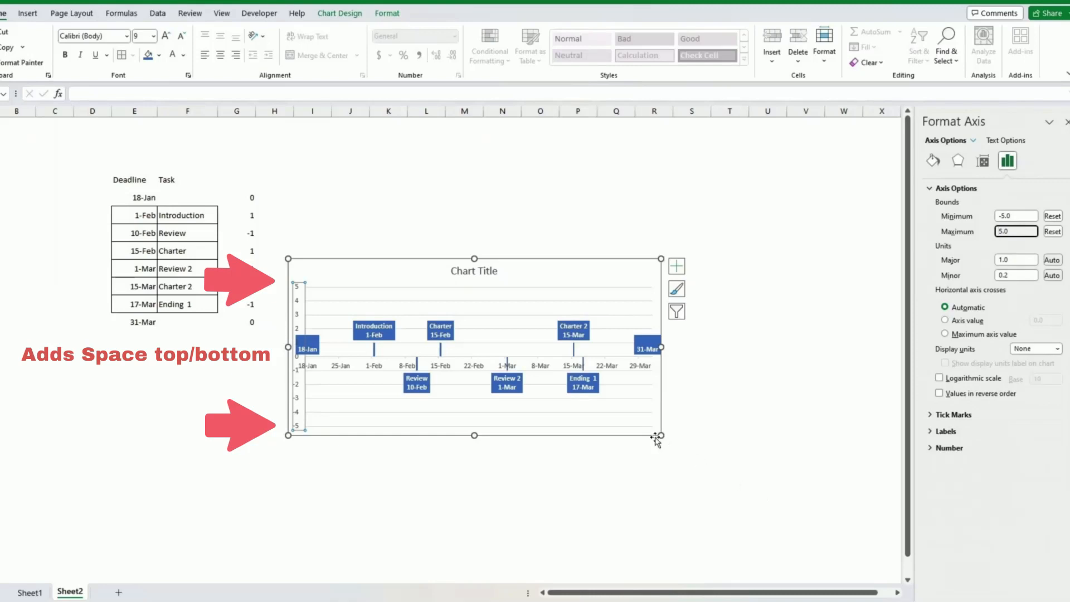
left_click_drag(661, 435, 694, 494)
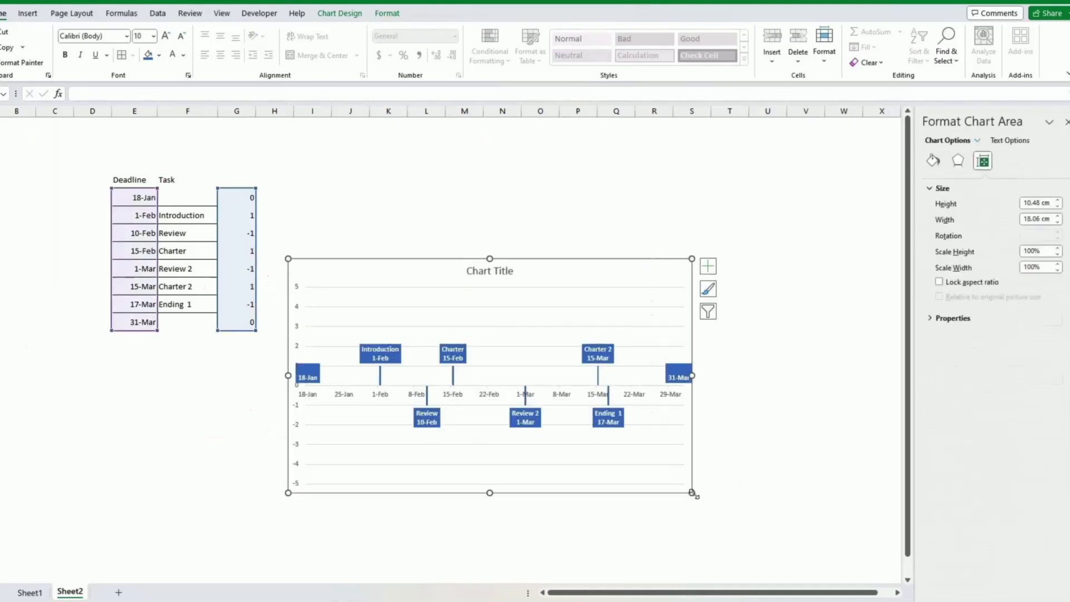
Replace 'Chart Title' with 'Project Implementation' and delete the horizontal gridlines.
triple_click(478, 231)
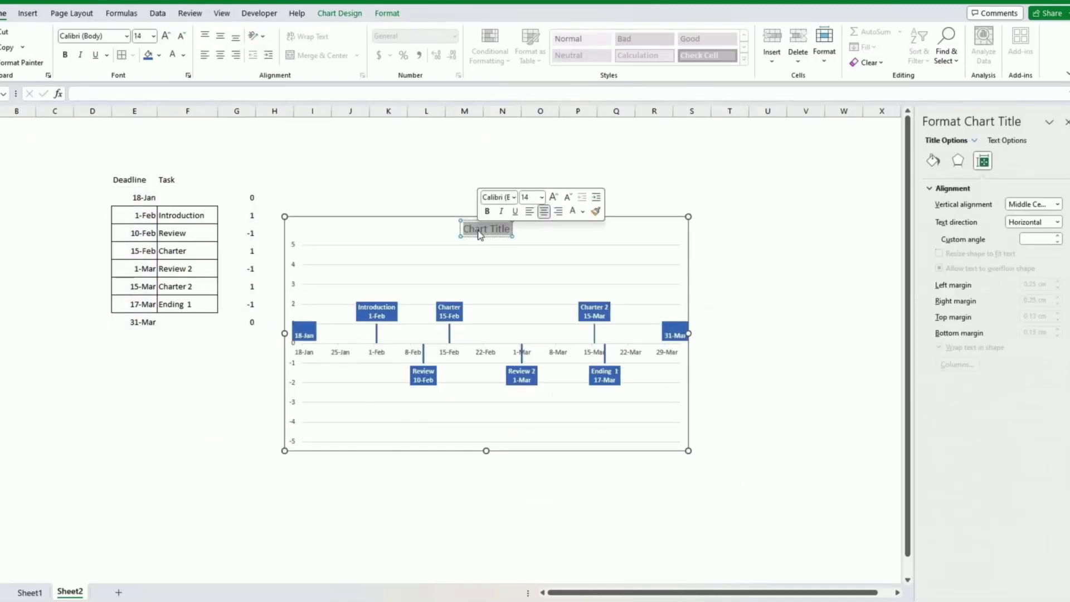
type("Project")
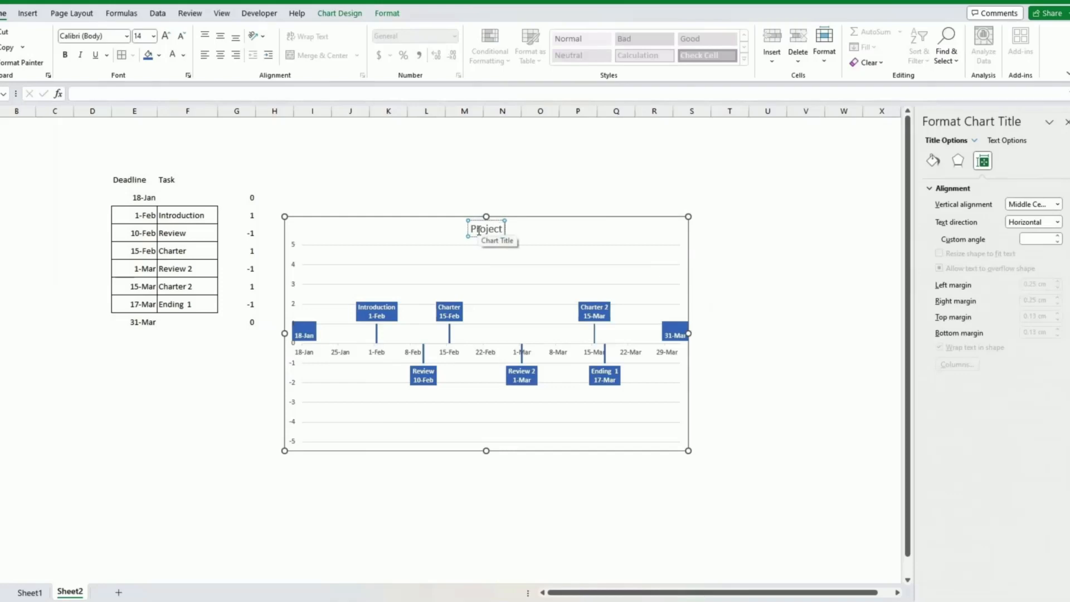
type(" Implement")
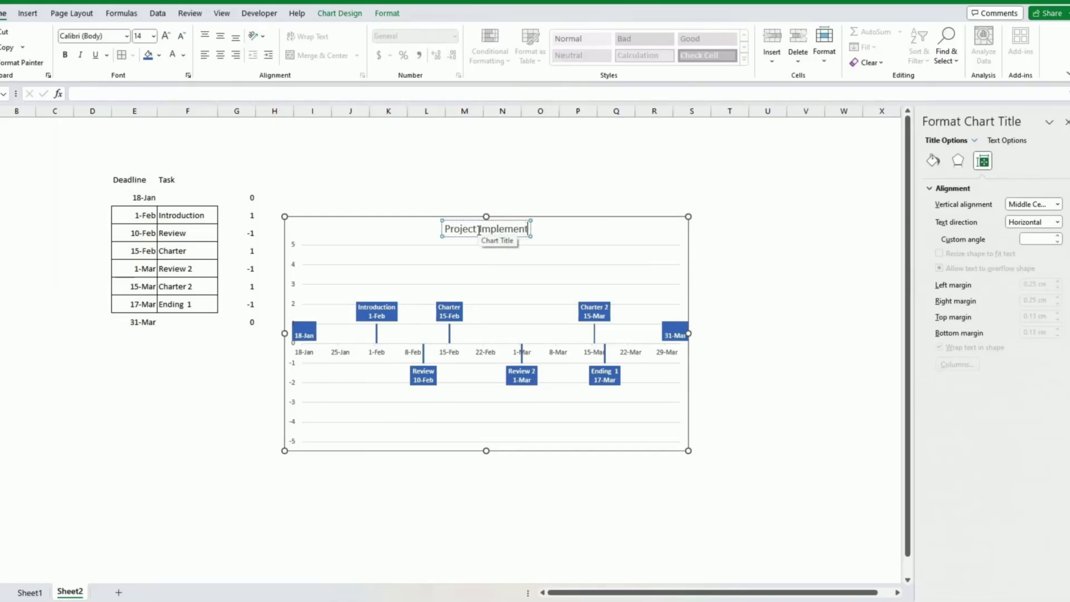
type("ation")
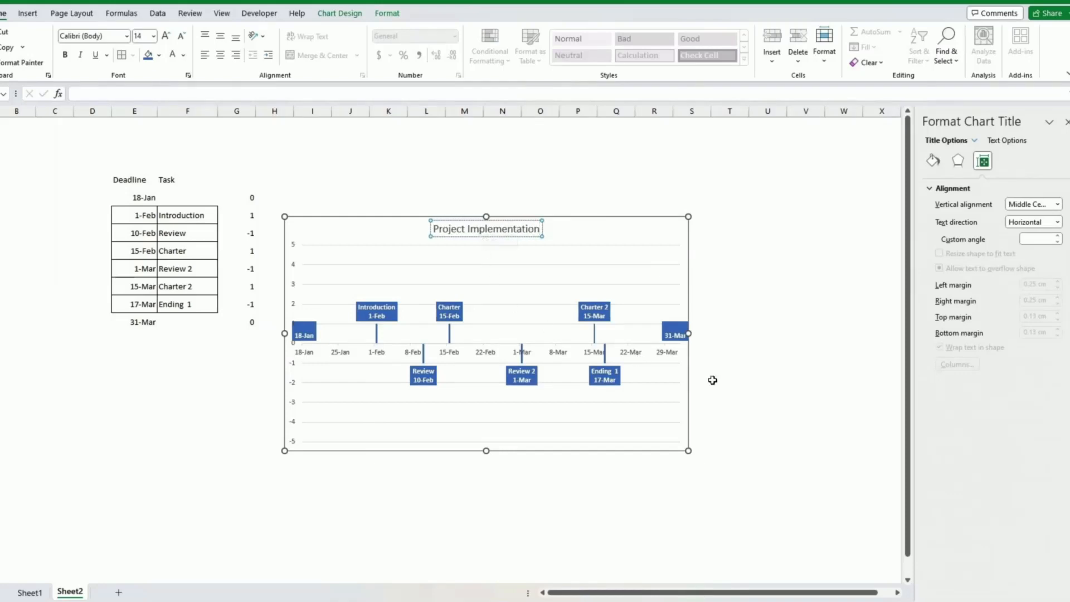
left_click(754, 384)
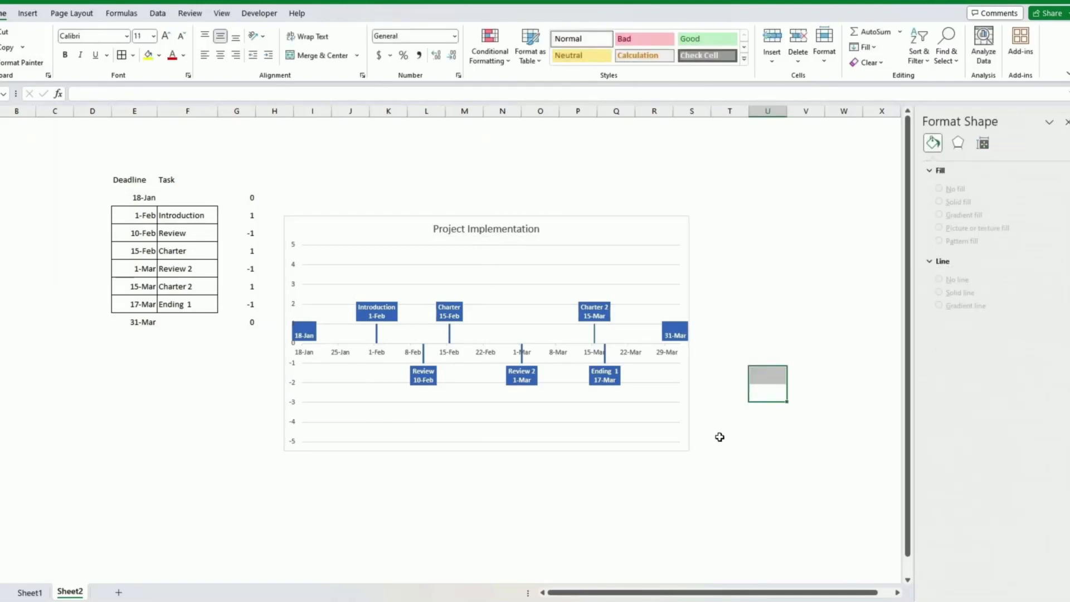
left_click(658, 422)
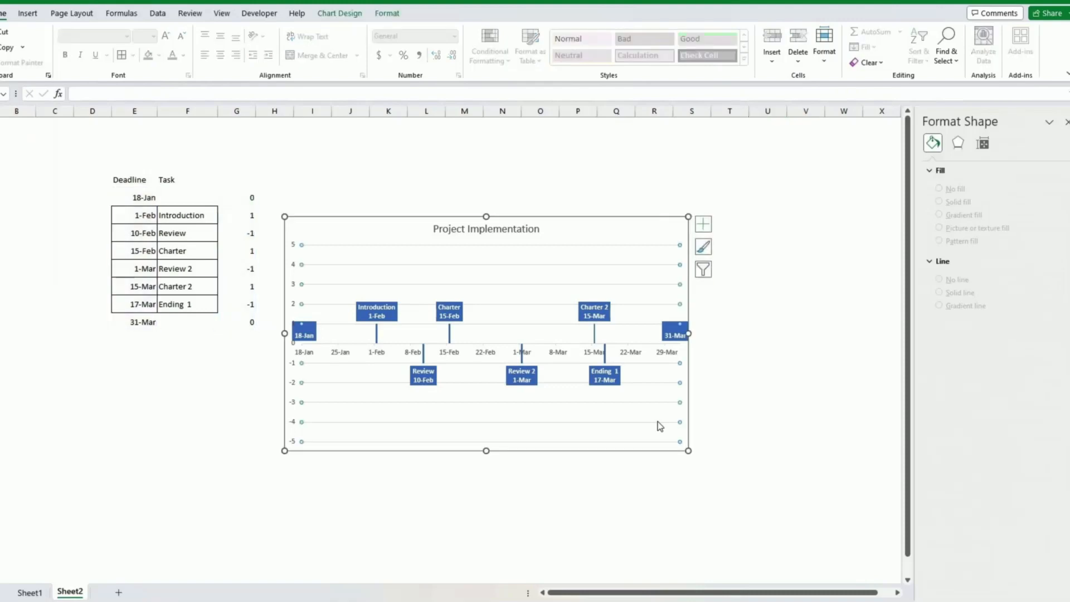
key("Delete")
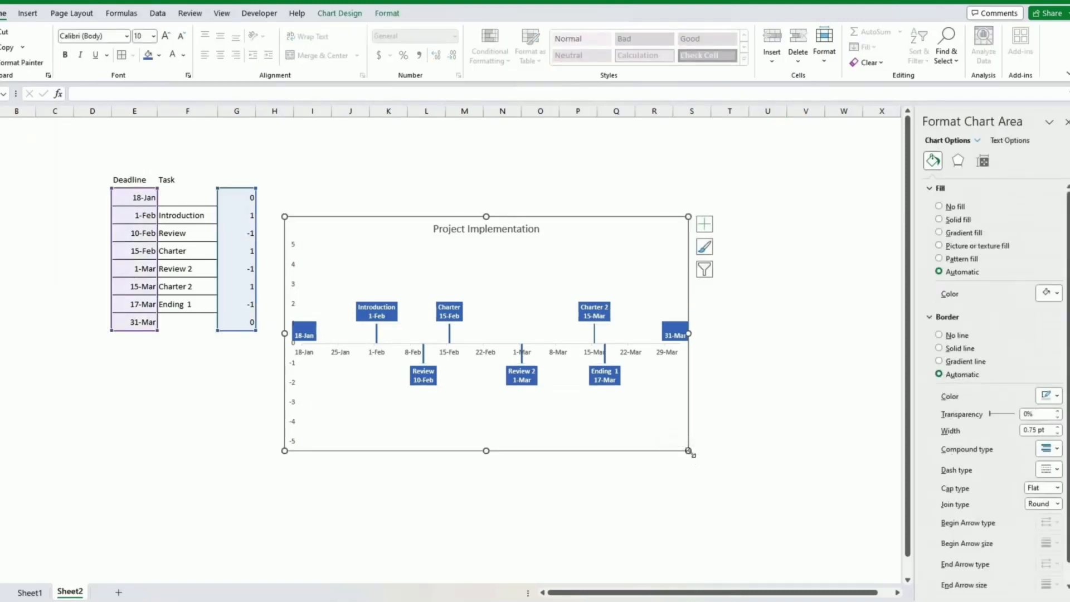
Make the chart taller, uncheck Category Name so labels show only task names, and move it right.
left_click_drag(690, 452, 687, 464)
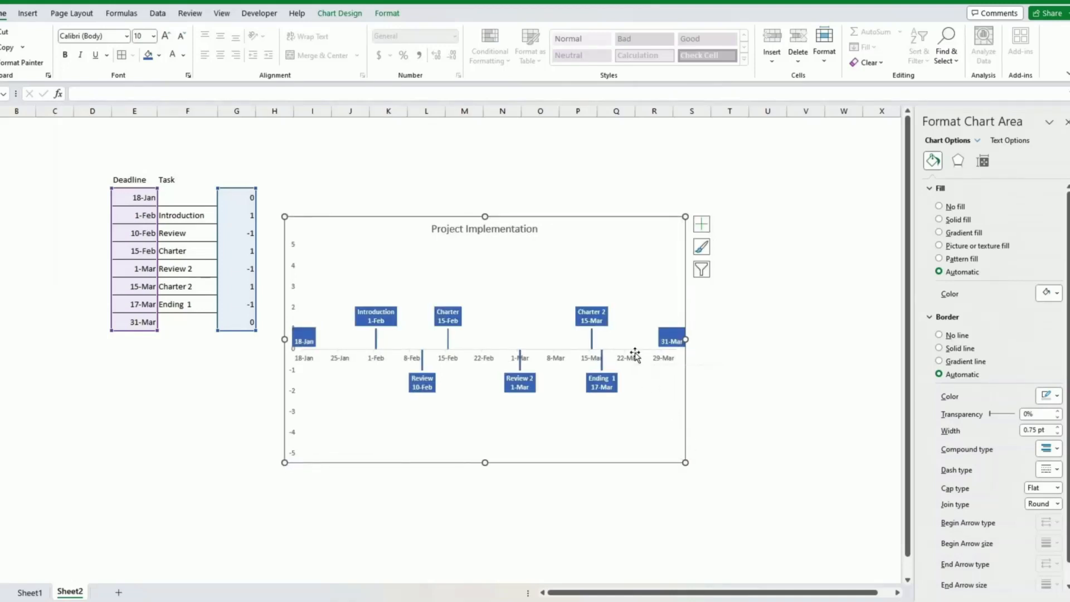
left_click(454, 324)
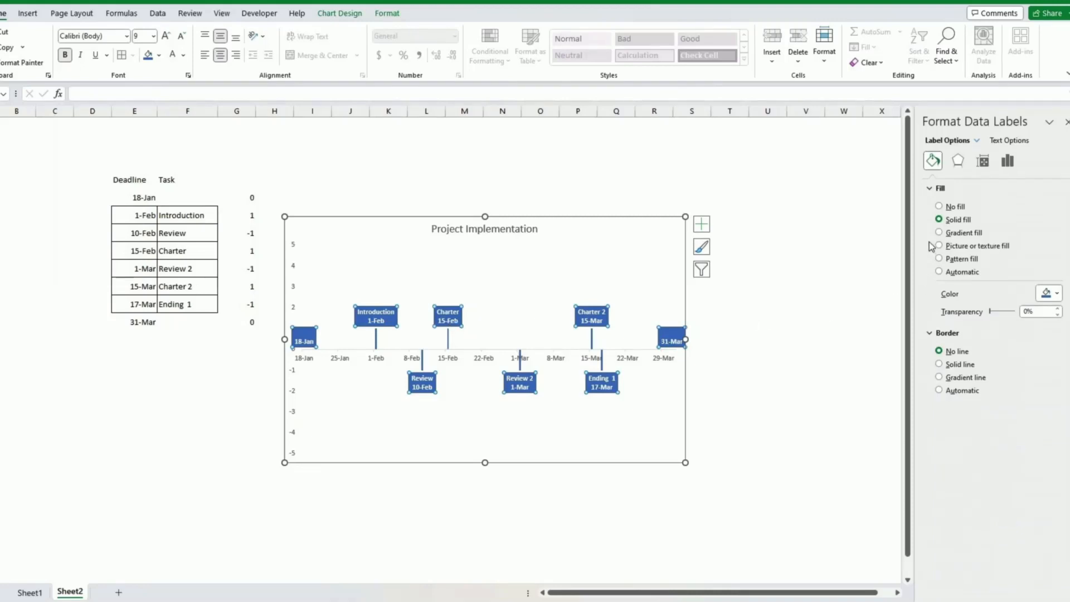
right_click(593, 322)
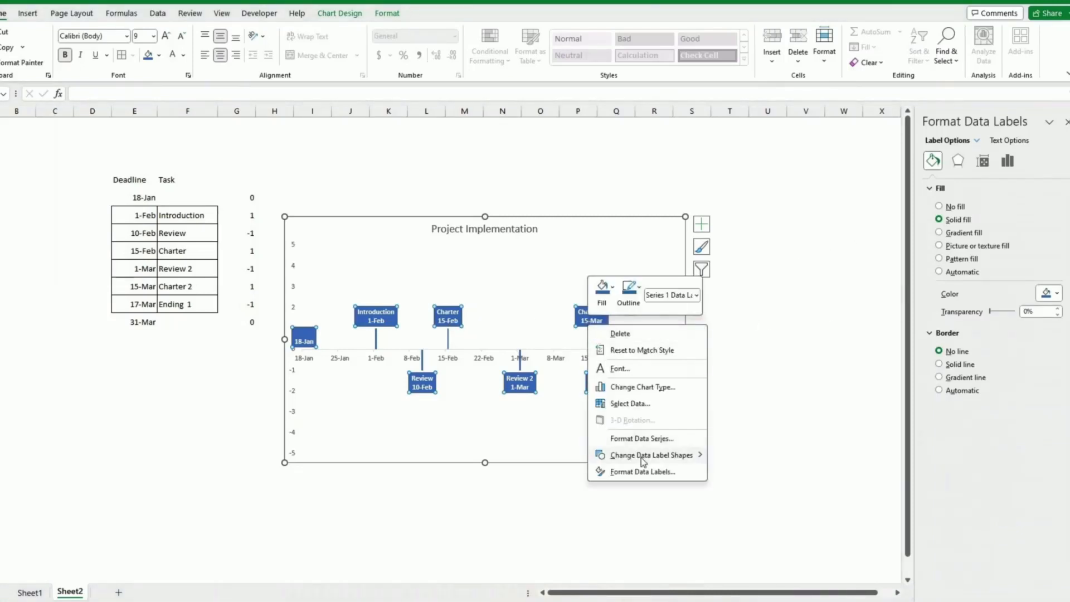
left_click(643, 471)
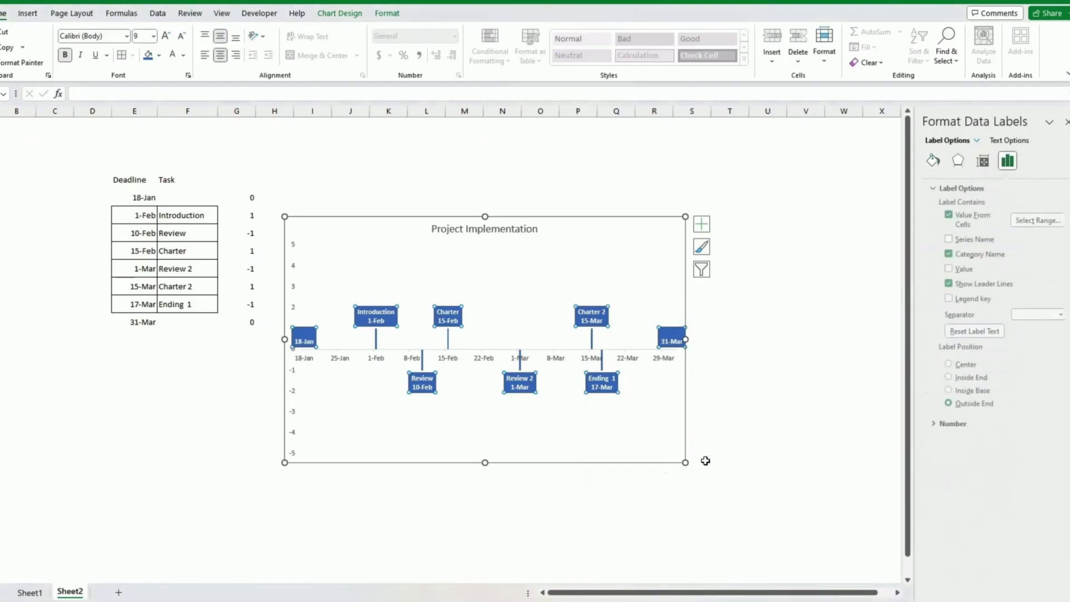
left_click(946, 255)
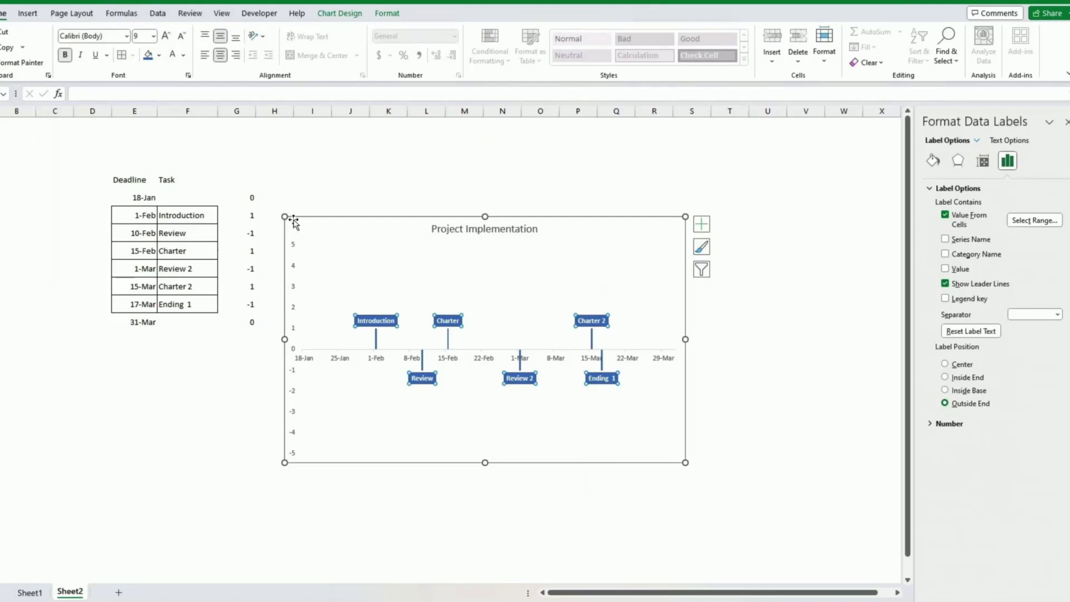
left_click_drag(287, 216, 355, 212)
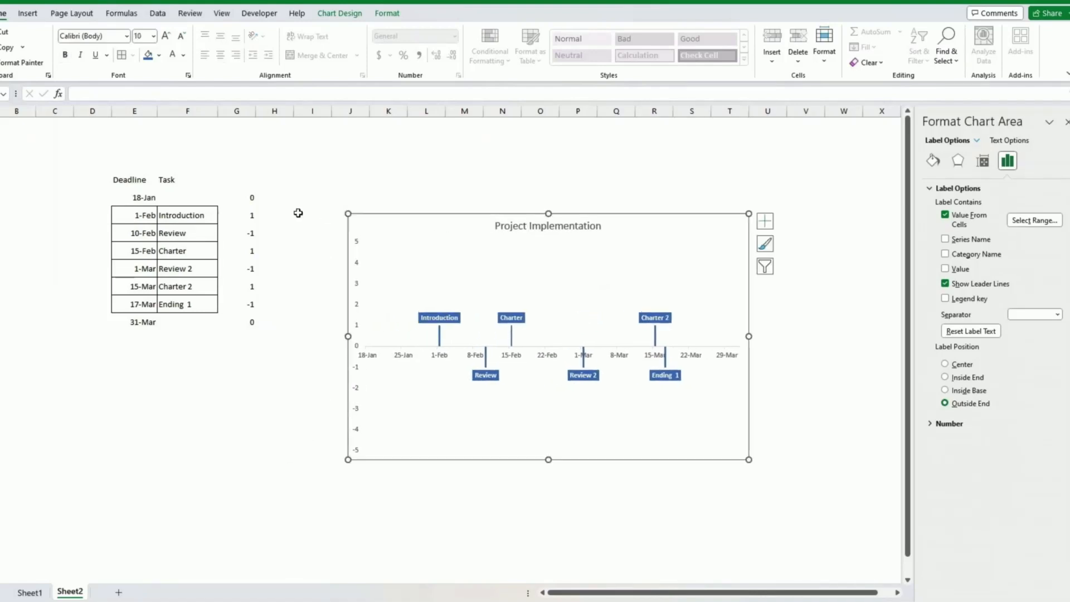
left_click(270, 199)
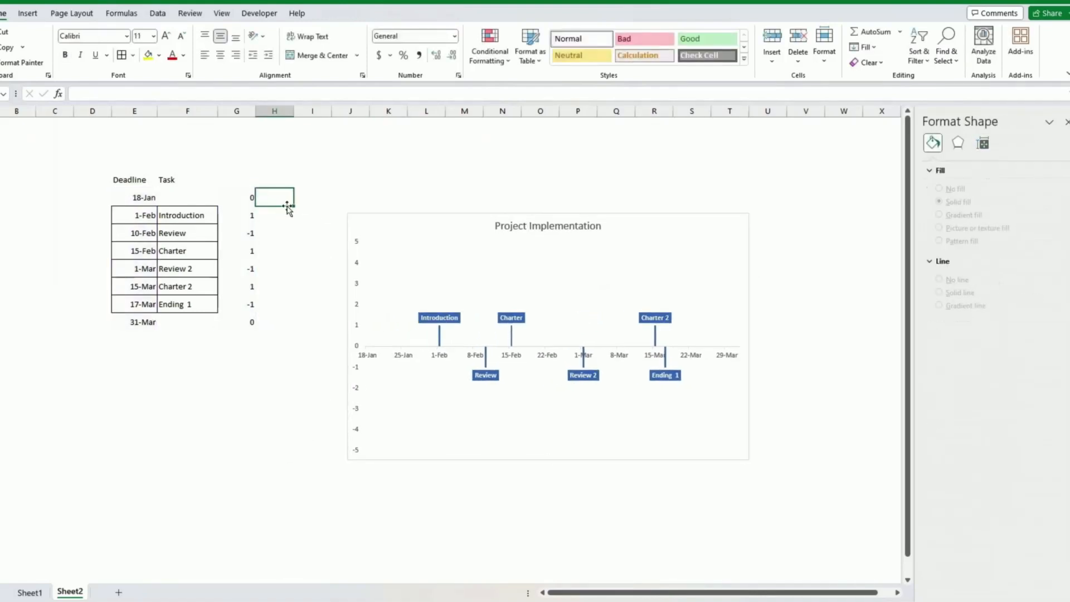
Fill H5:H12 with 0 and paste the column into the chart as a second series.
type("0")
key("Return")
left_click(286, 198)
left_click_drag(293, 206, 291, 326)
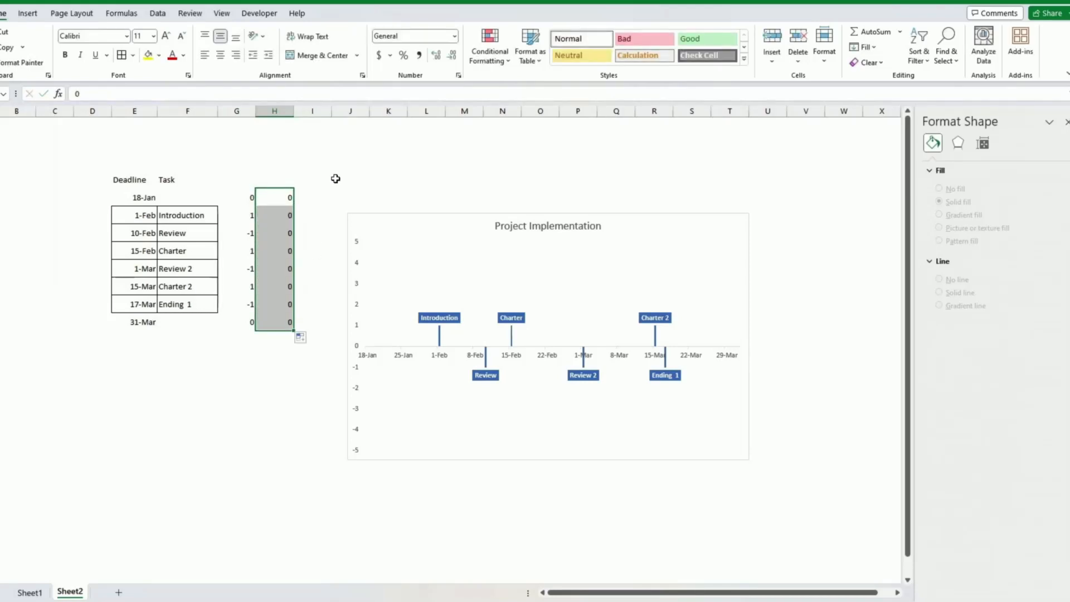
left_click(405, 285)
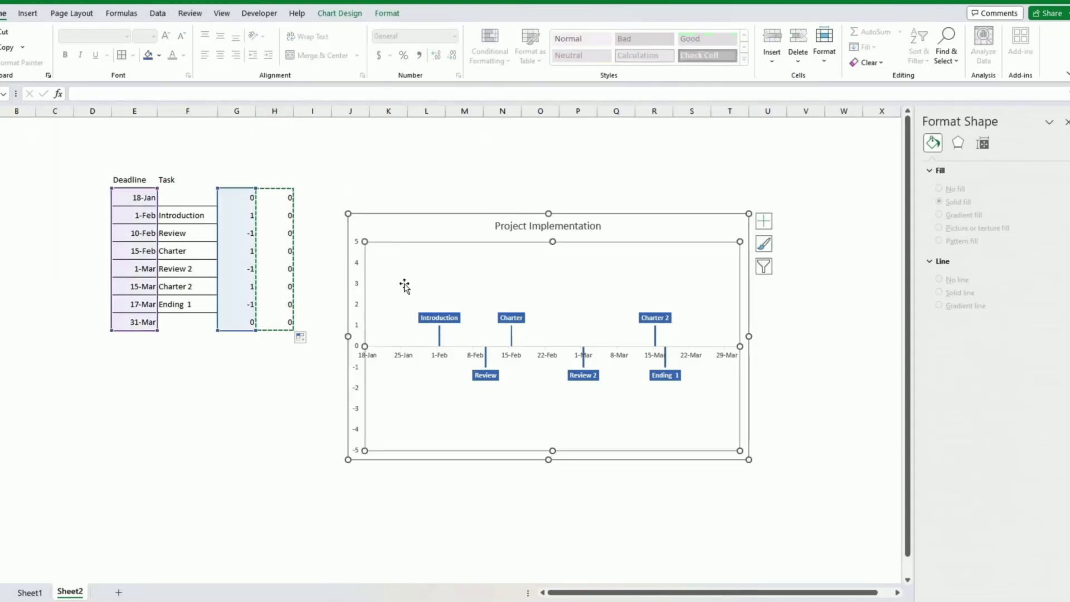
key("ctrl+v")
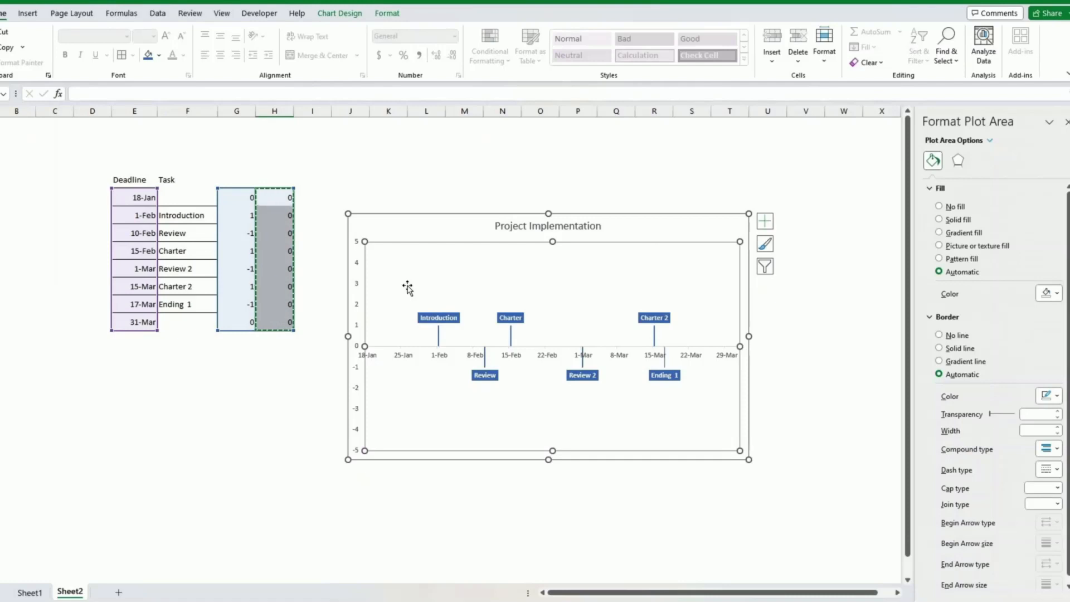
Change the 1-Mar value in column H to 2 to create the orange spike.
left_click(280, 271)
type("2")
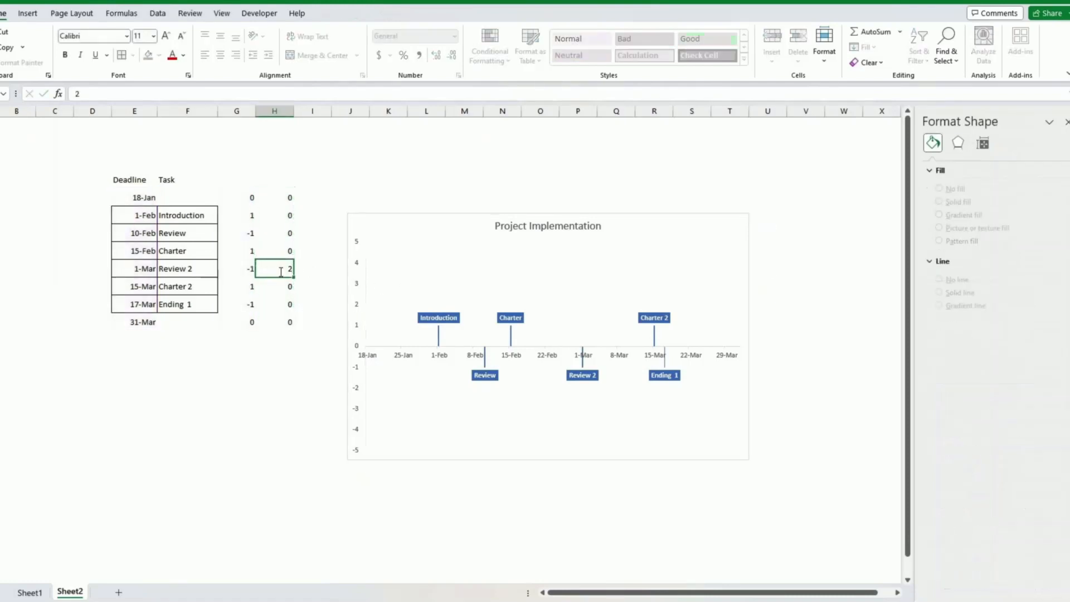
key("Return")
left_click(583, 315)
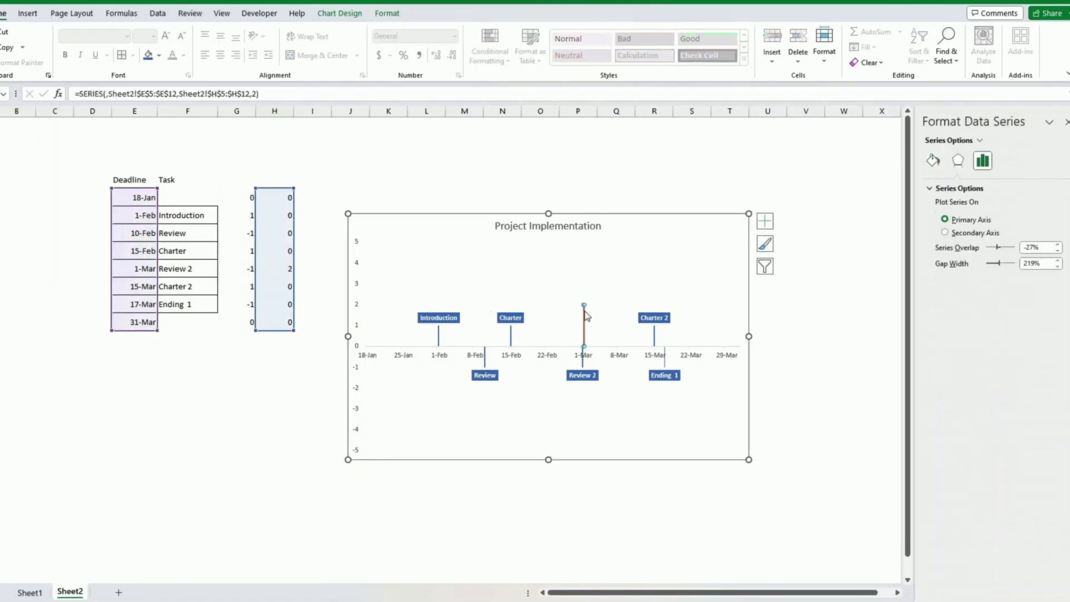
Add value labels to the orange second series.
right_click(584, 316)
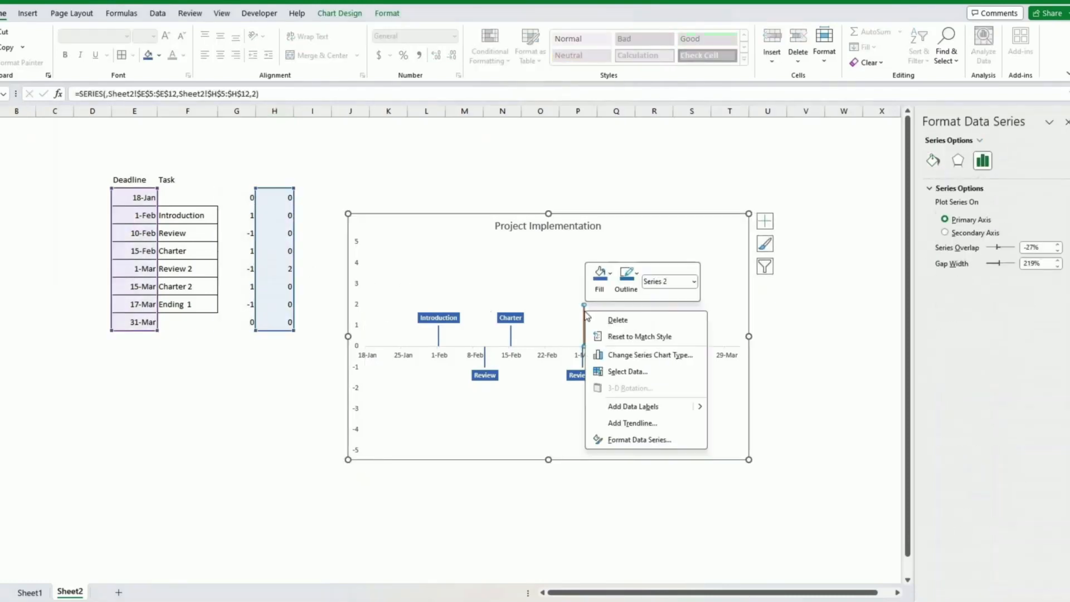
left_click(632, 407)
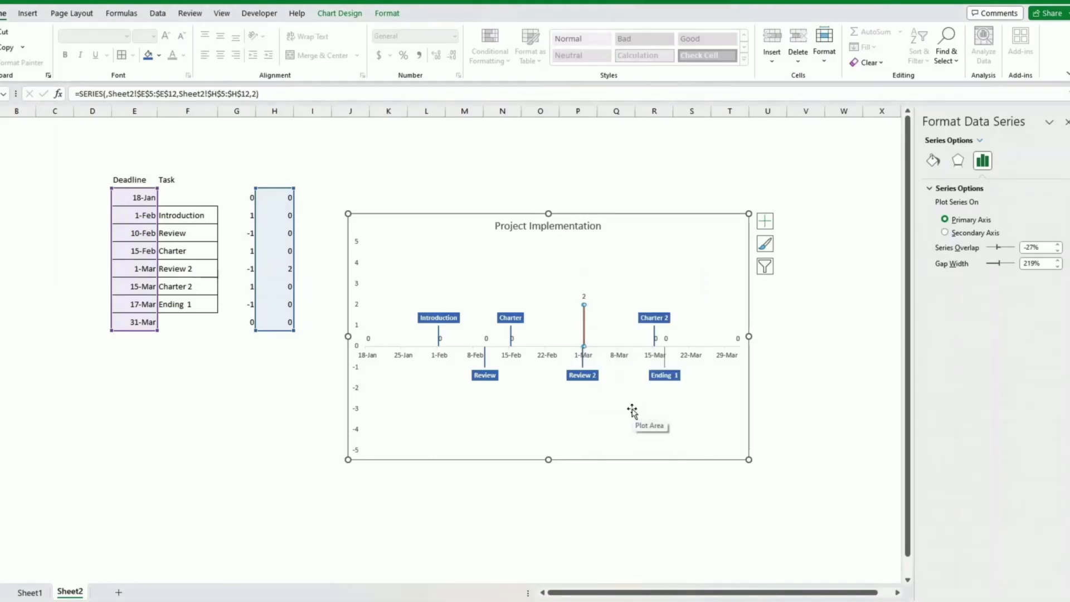
right_click(583, 296)
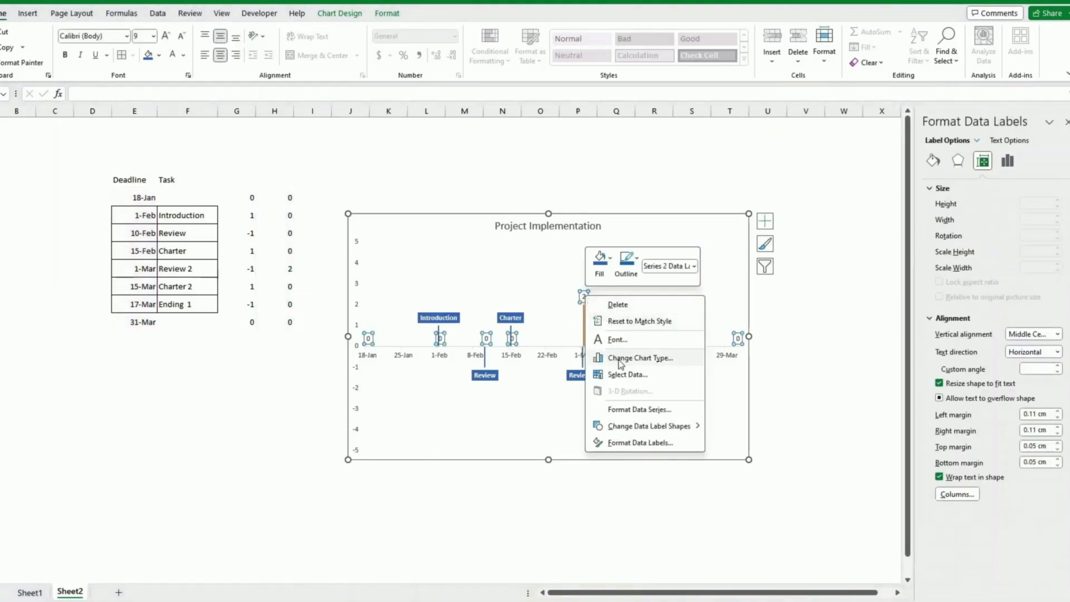
left_click(638, 443)
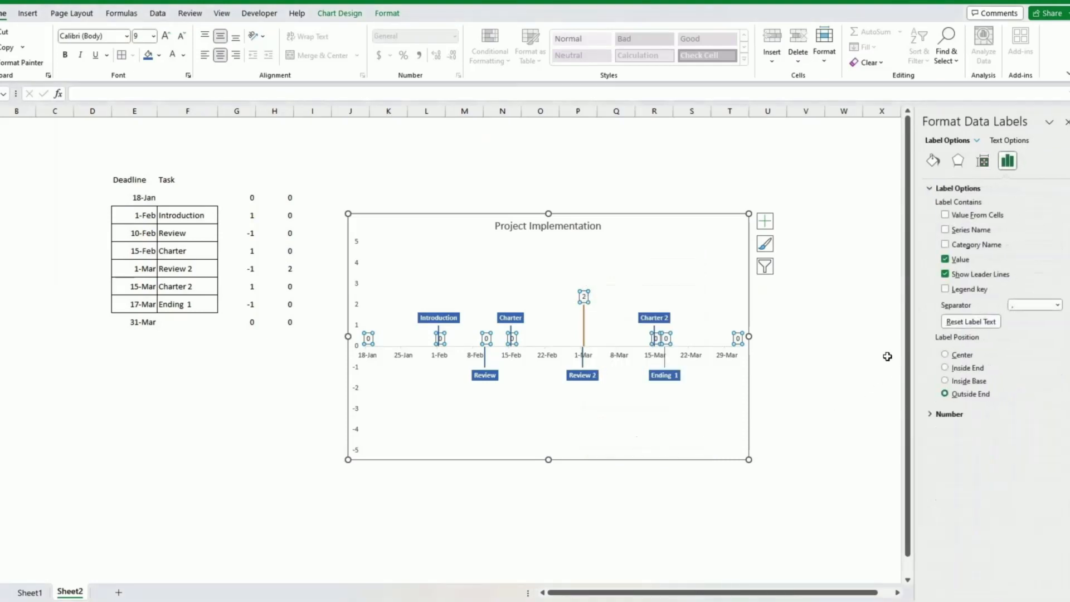
Make the new labels take their text from the deadline cells E5:E12.
left_click(945, 215)
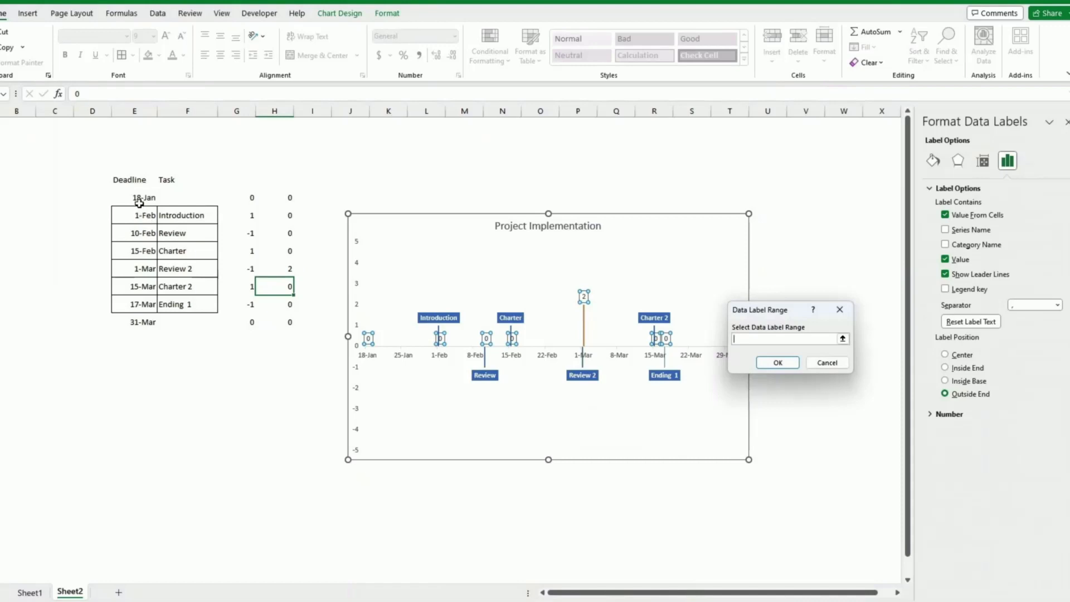
left_click_drag(139, 203, 140, 321)
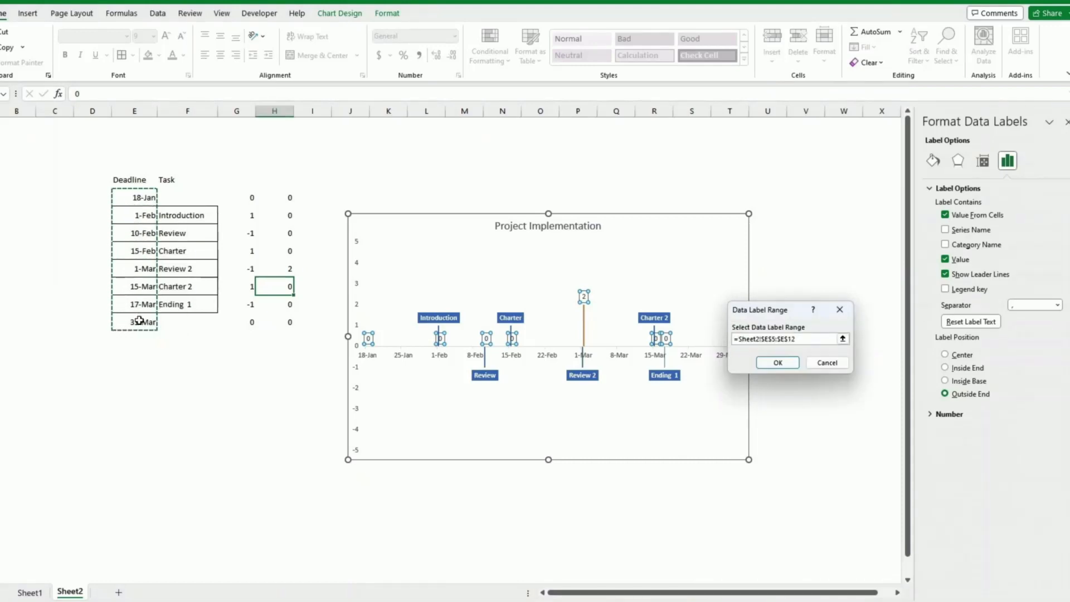
left_click(771, 364)
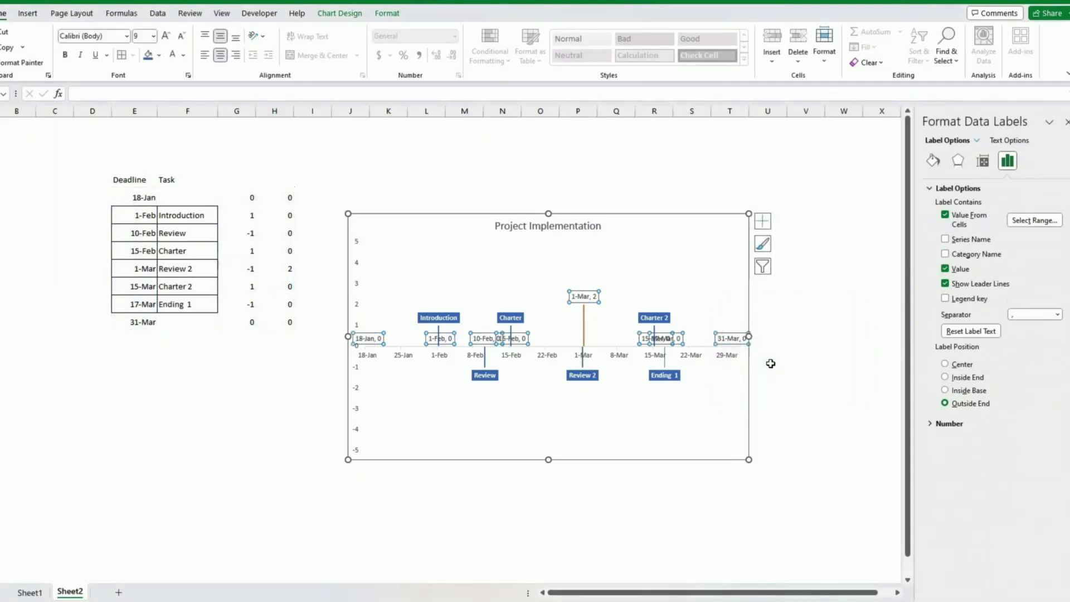
Delete the chart's date axis and remove the numeric values from the date labels.
left_click(701, 359)
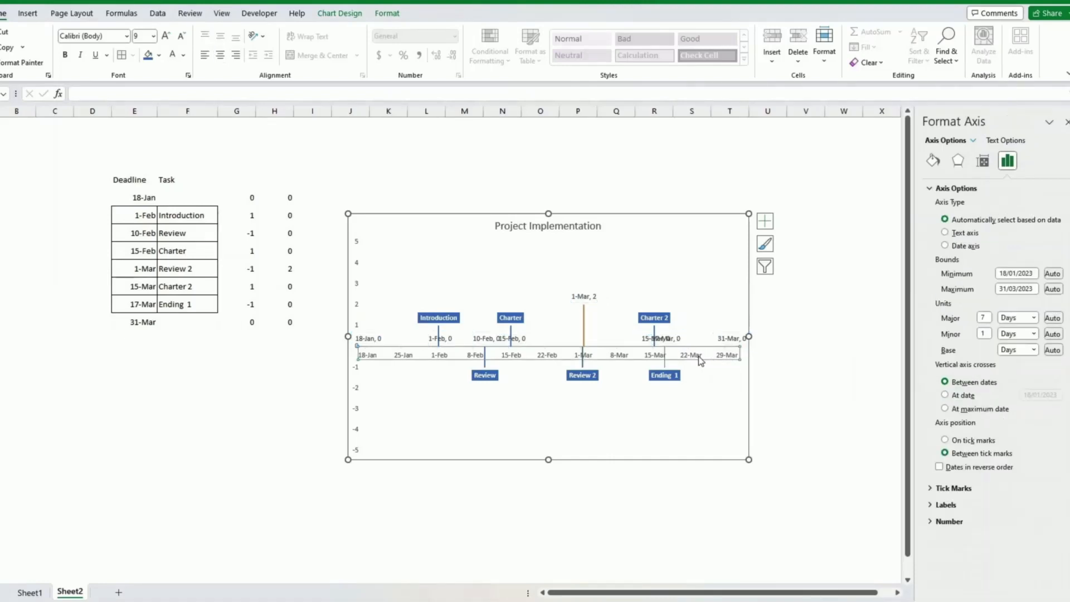
key("Delete")
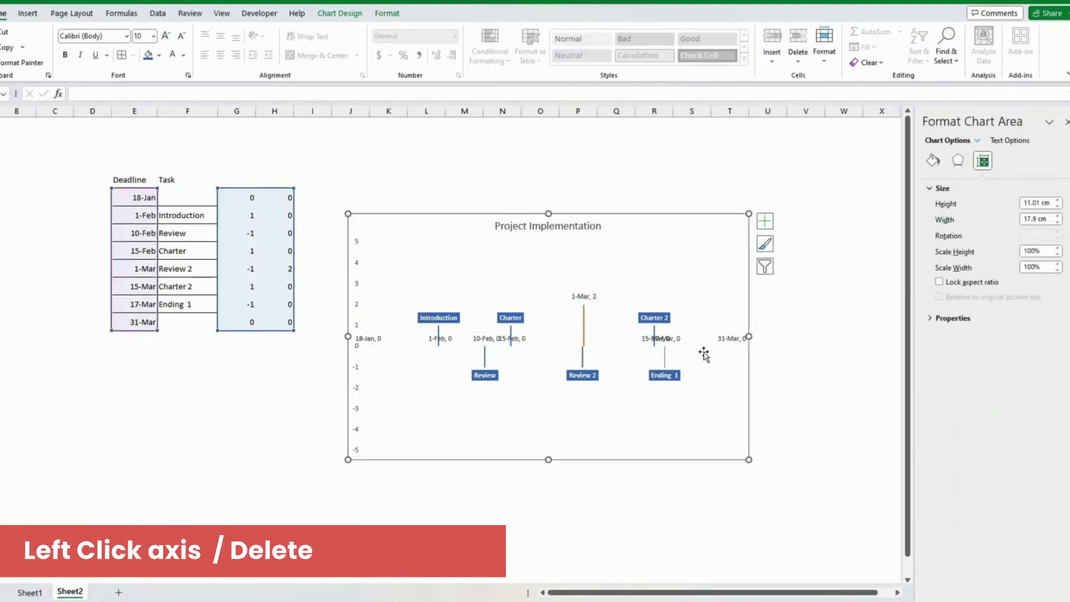
left_click(487, 340)
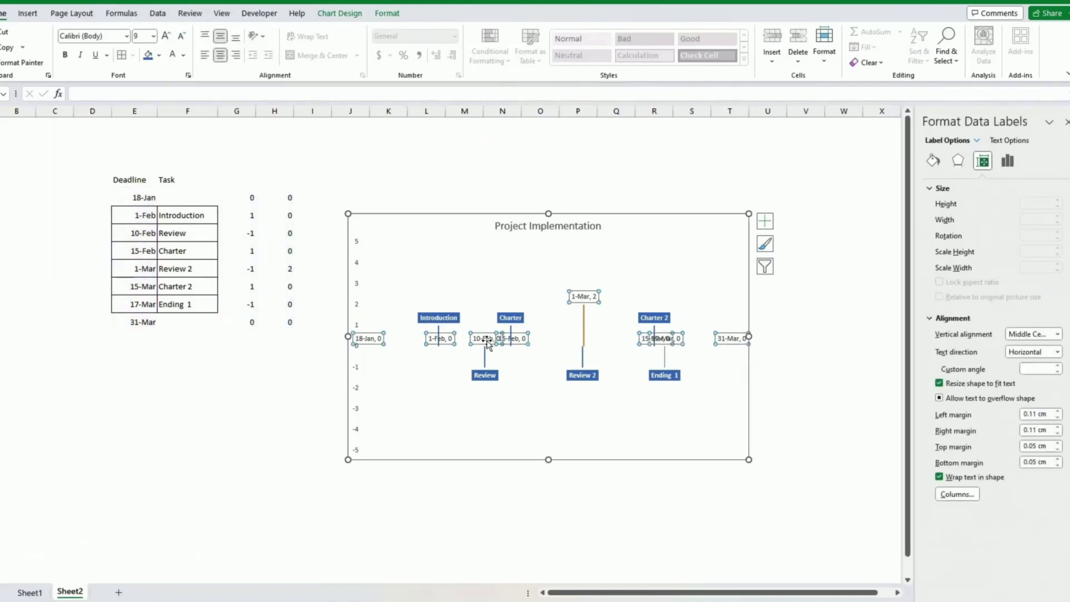
right_click(646, 337)
left_click(689, 489)
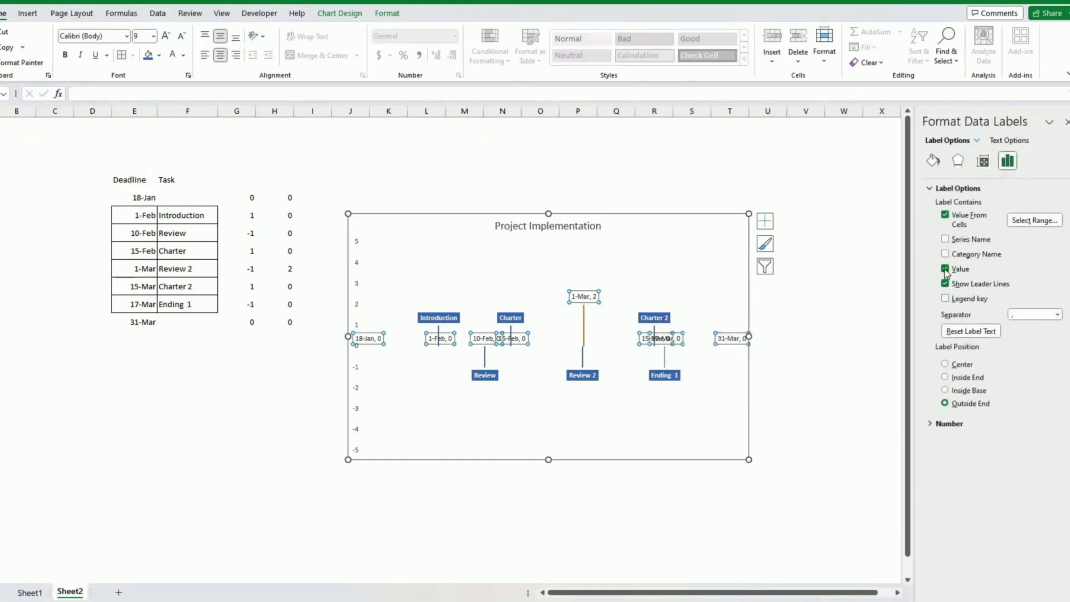
left_click(945, 269)
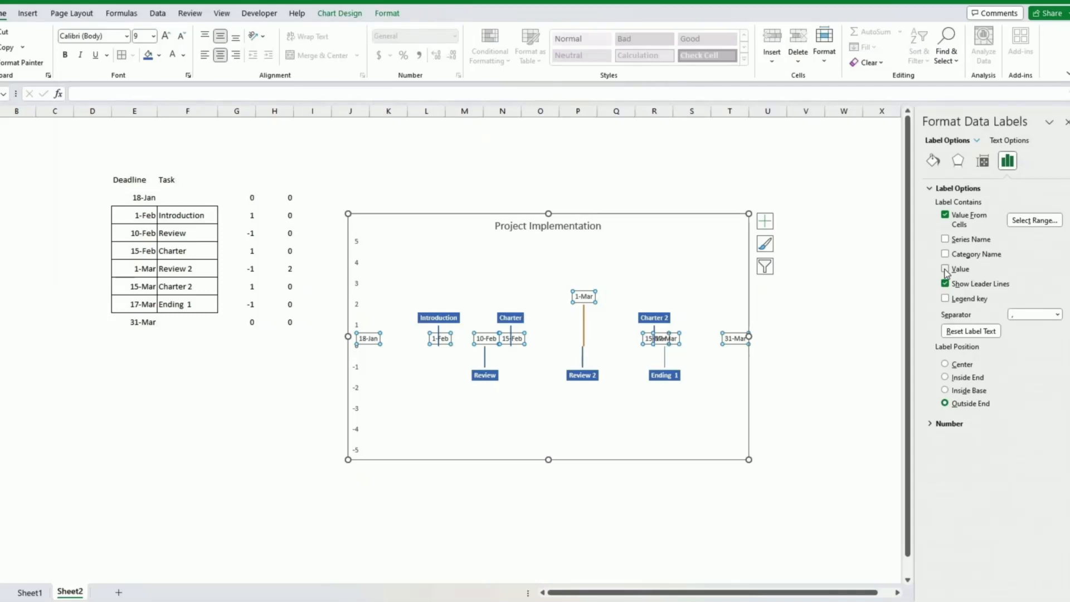
Position the date labels at Inside Base along the timeline baseline.
left_click(945, 390)
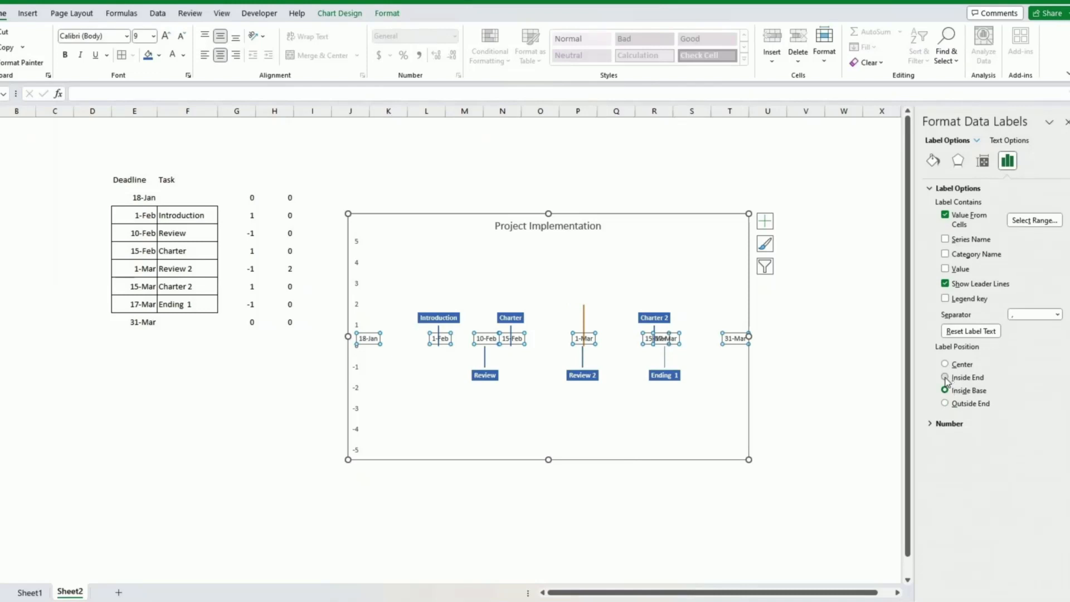
left_click(945, 378)
left_click(945, 364)
left_click(945, 391)
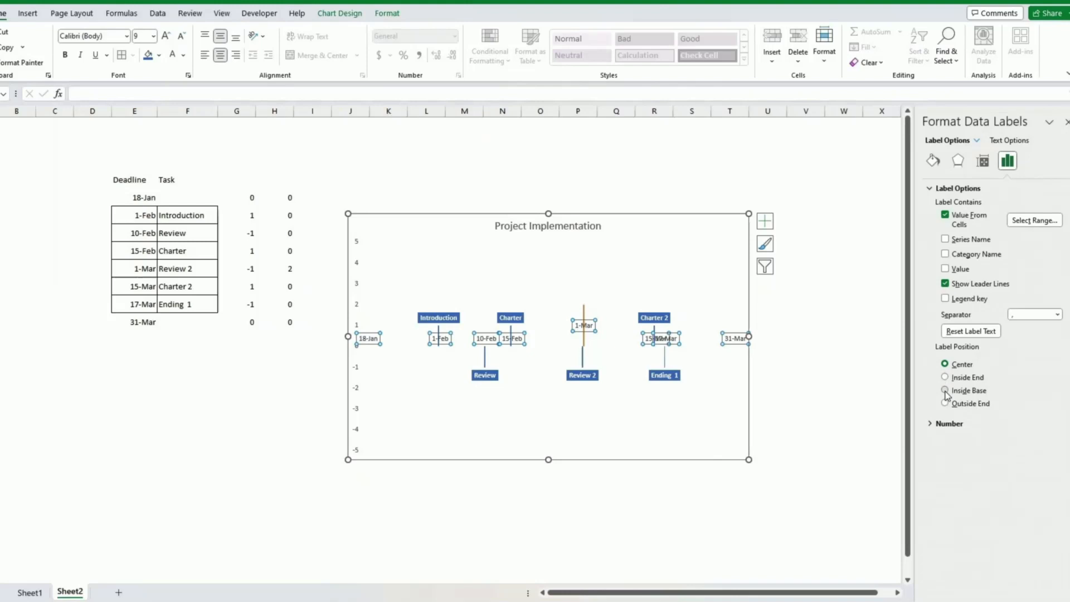
left_click(830, 424)
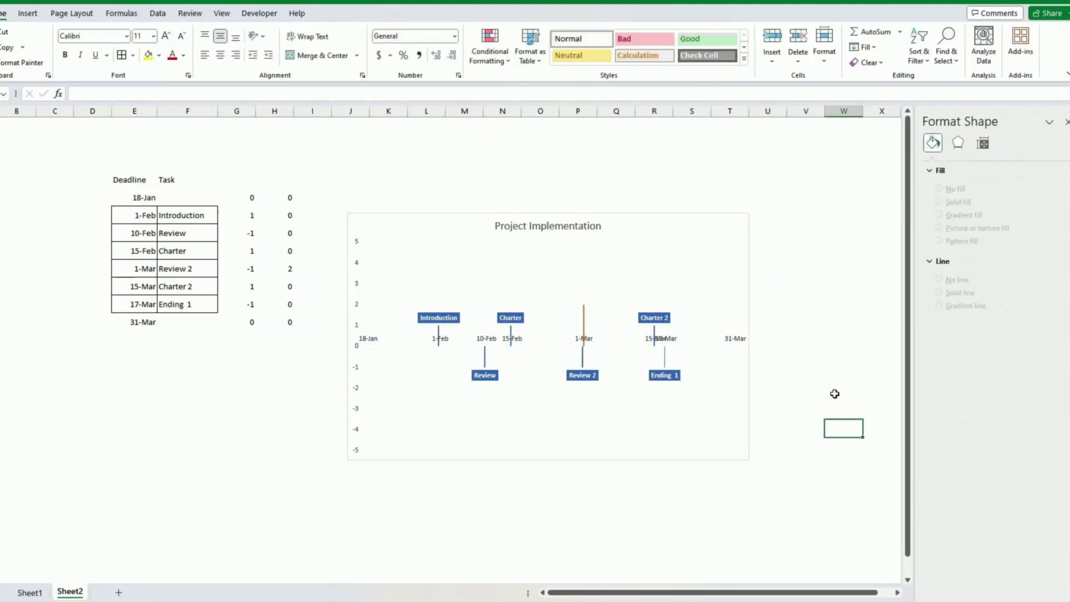
Delete the 18-Jan and 31-Mar date labels from the chart.
left_click(366, 339)
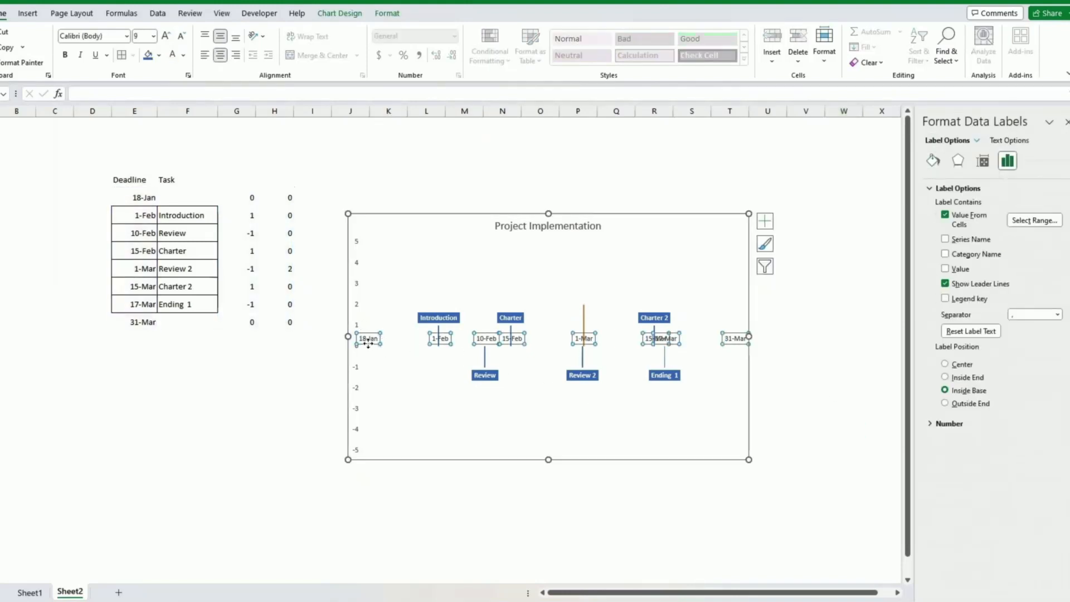
left_click(366, 339)
key("Delete")
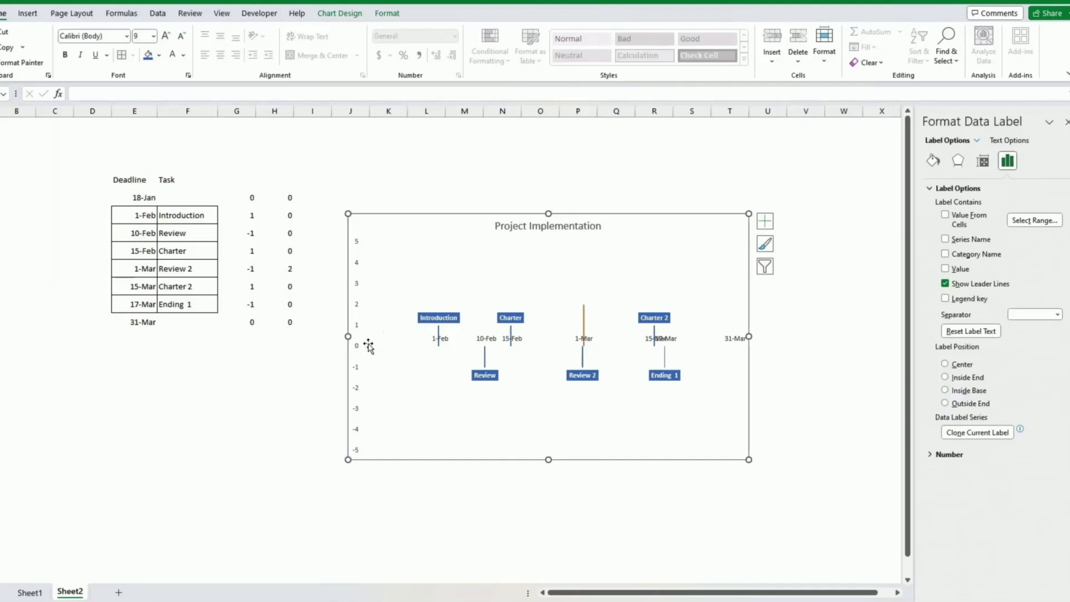
left_click(730, 340)
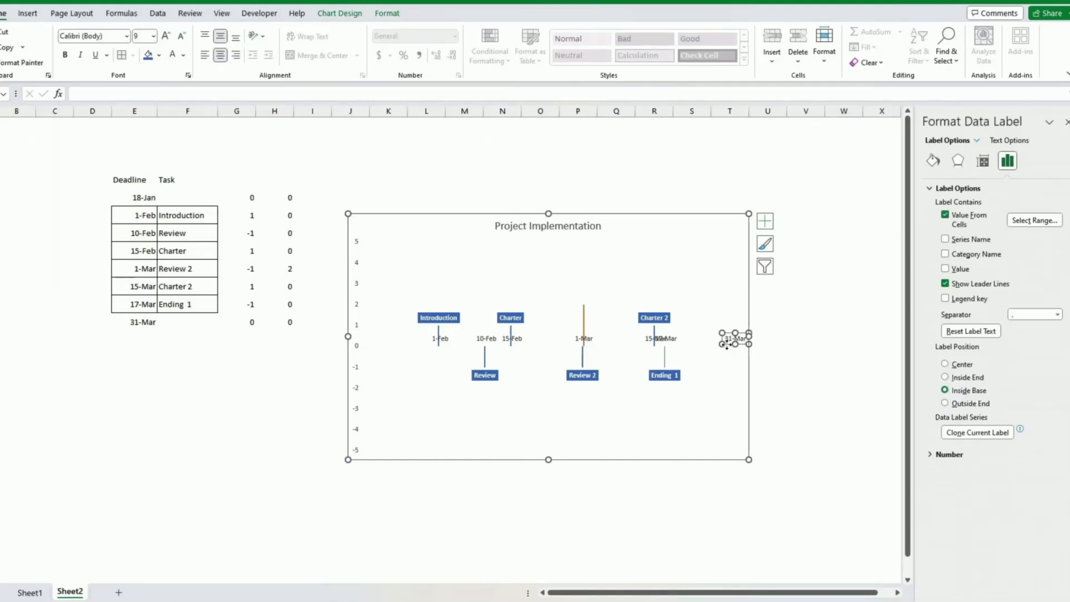
key("Delete")
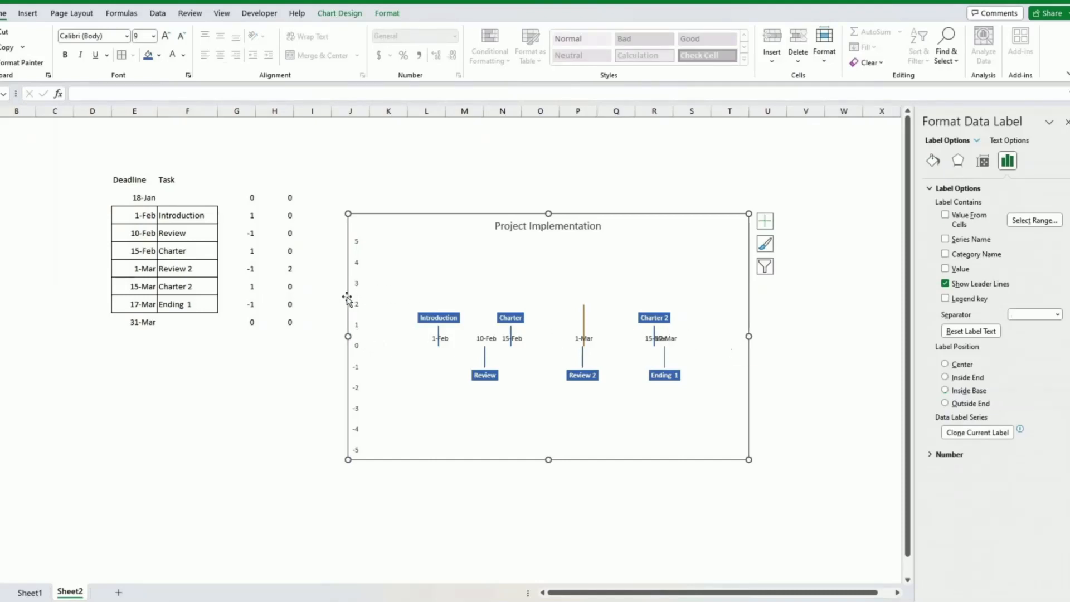
Enter 0 in H5 to flatten the 1-Mar line.
left_click(286, 268)
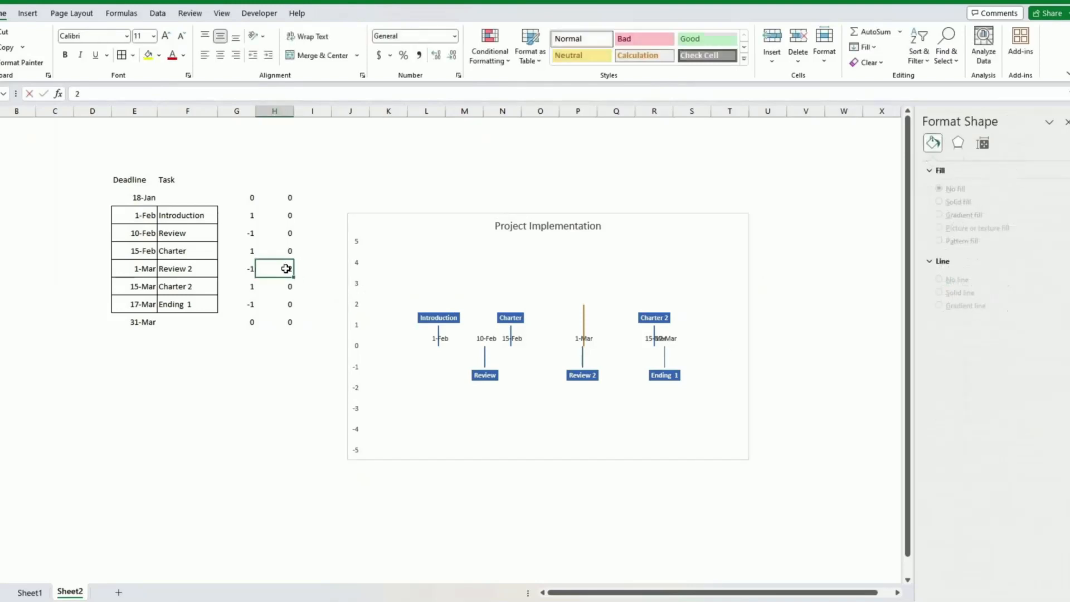
type("0")
key("Return")
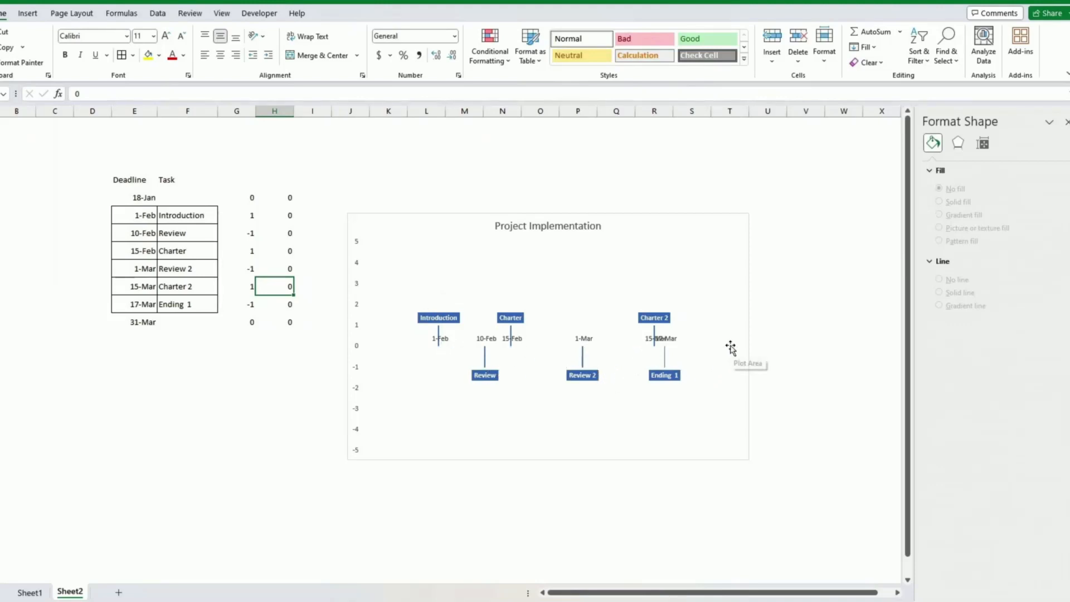
Drag the 15-Mar label left so it no longer overlaps the 17-Mar label.
left_click(661, 339)
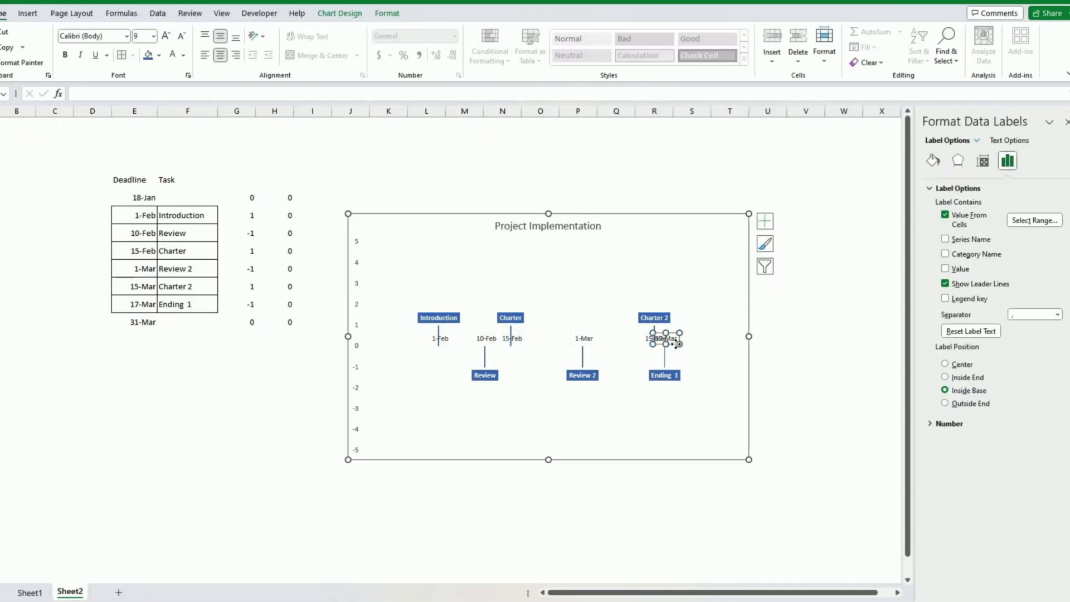
left_click(675, 341)
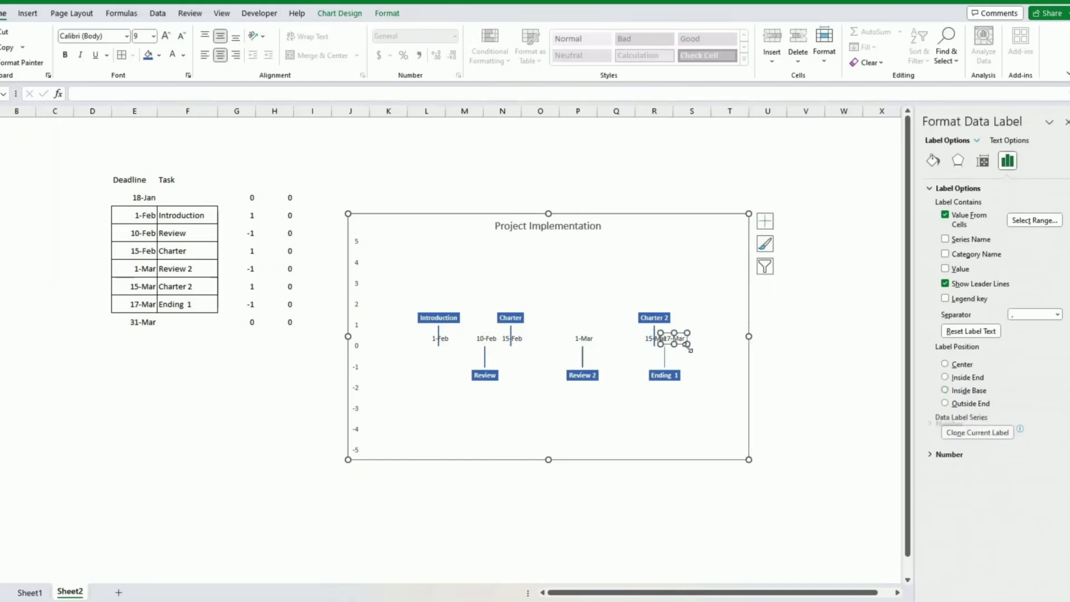
left_click(650, 341)
left_click_drag(650, 344, 635, 343)
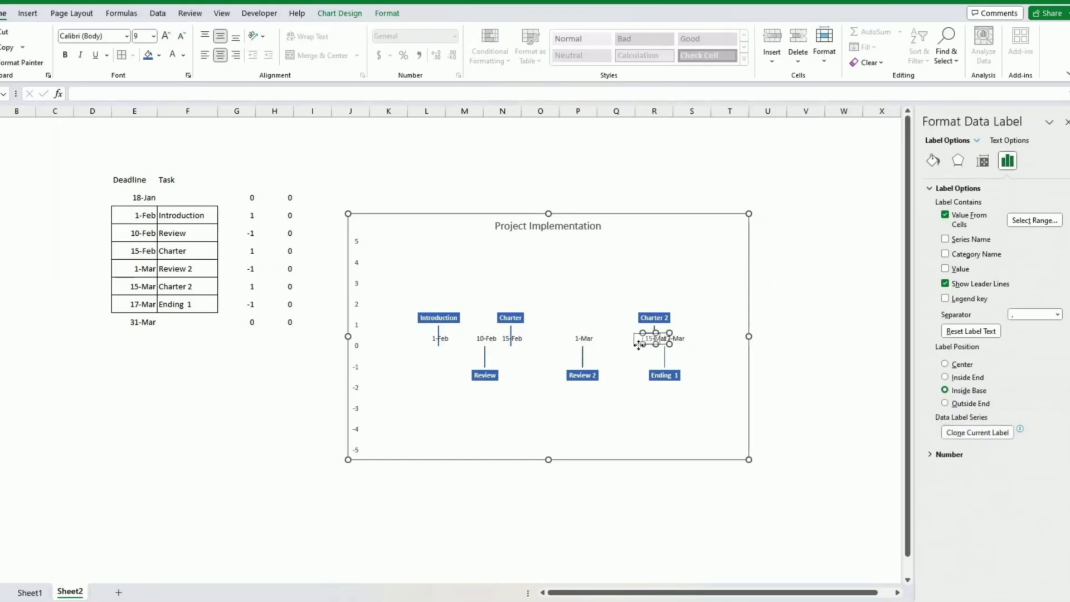
left_click(666, 218)
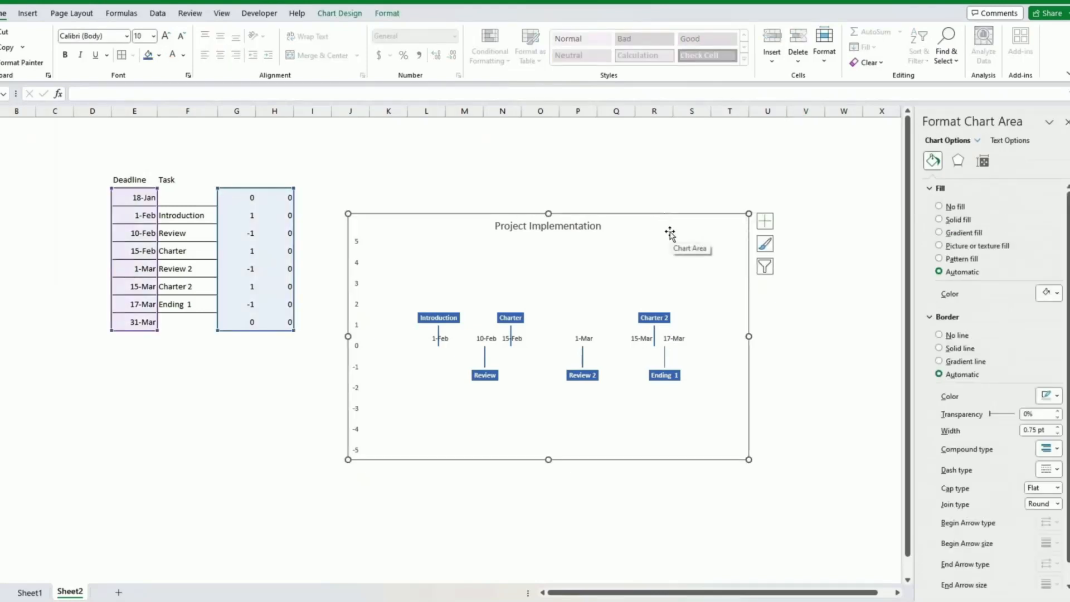
Choose Picture or texture fill for the chart area background.
left_click(938, 246)
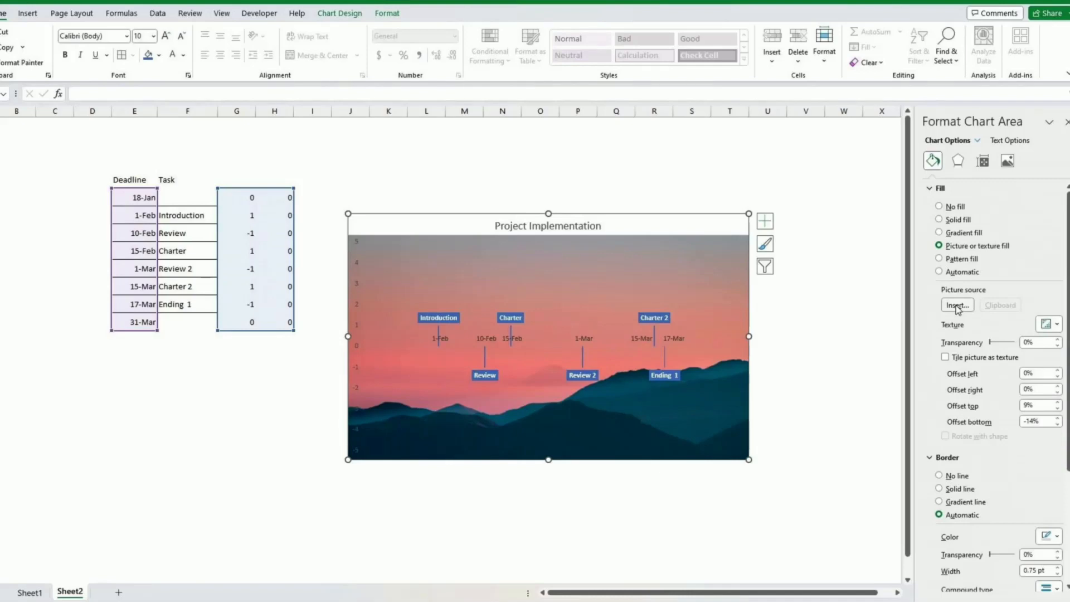
Search stock images for 'horizon' to find the pink sunset mountain background photo.
left_click(957, 306)
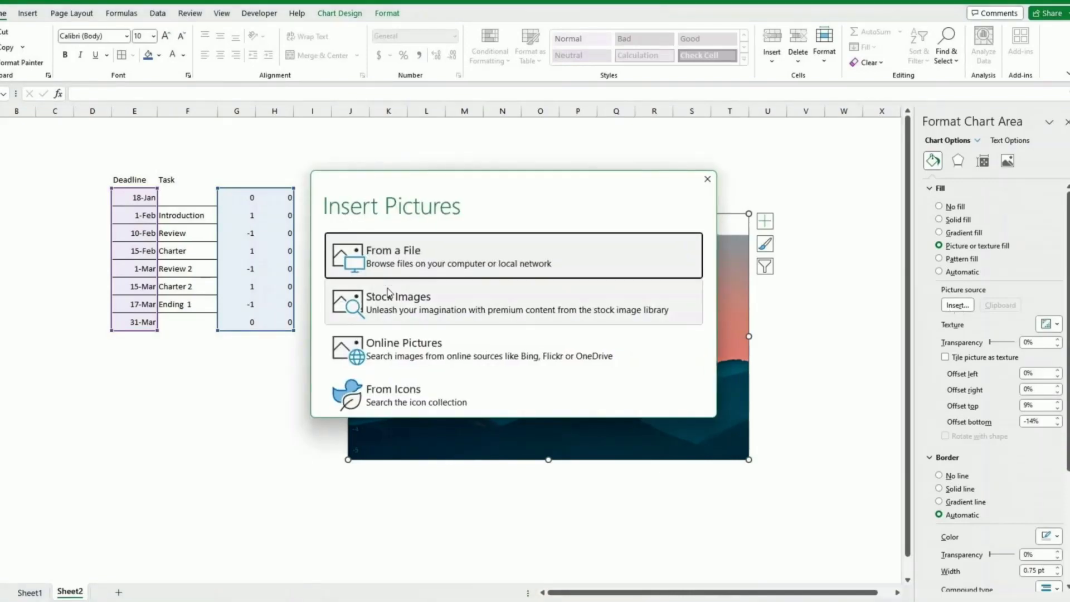
left_click(390, 295)
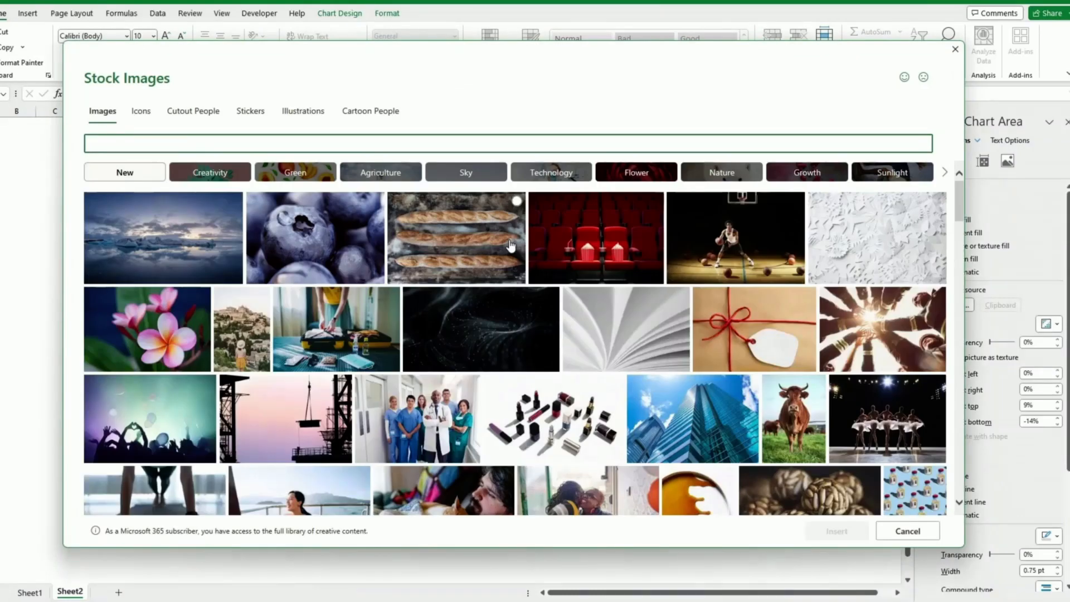
type("horizo")
type("n")
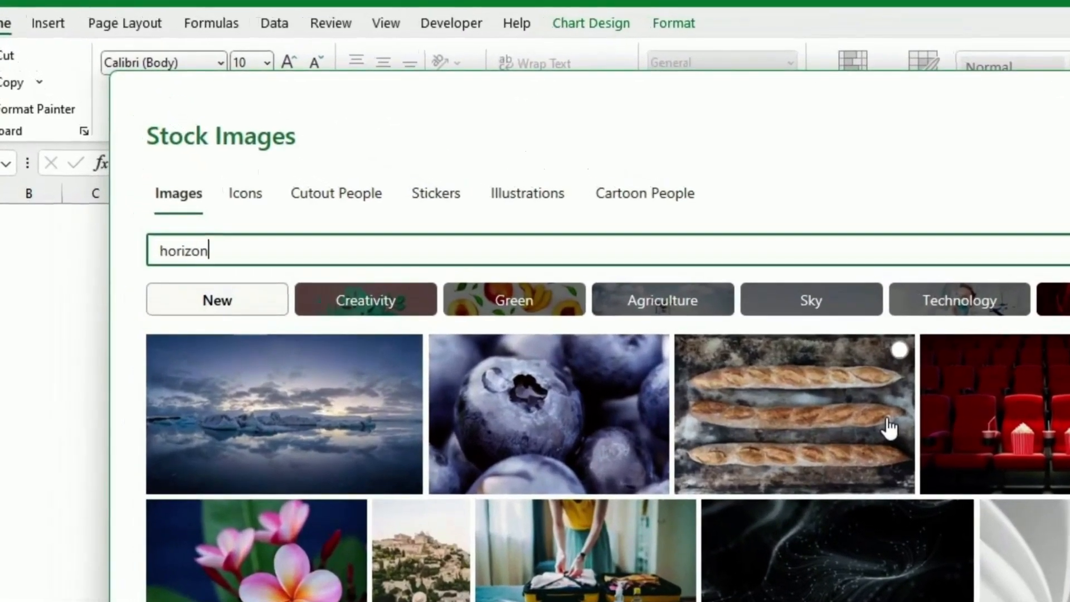
key("Return")
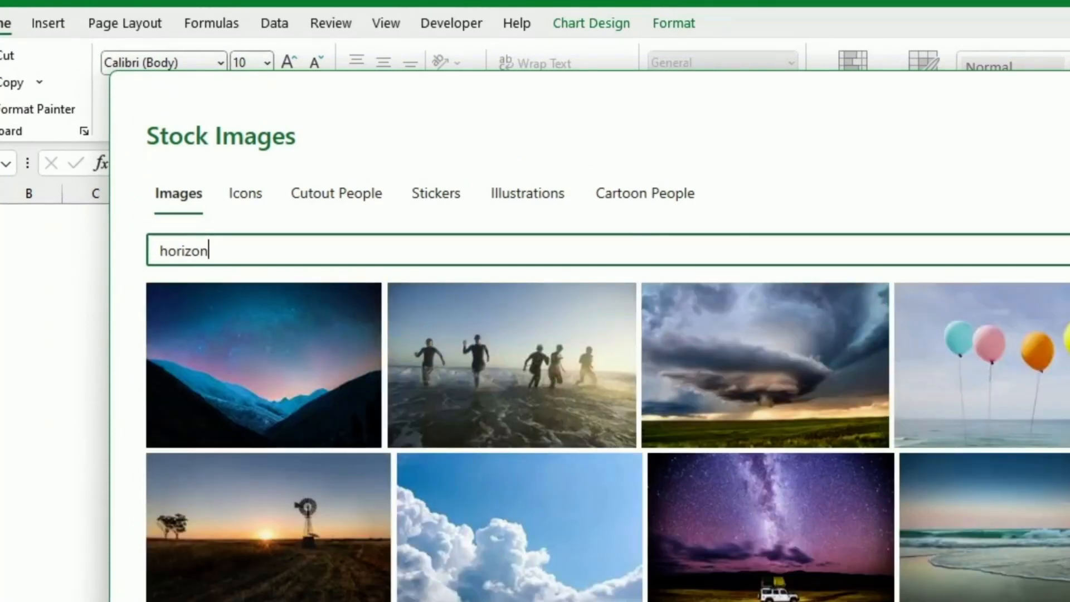
scroll(607, 441, "down", 10)
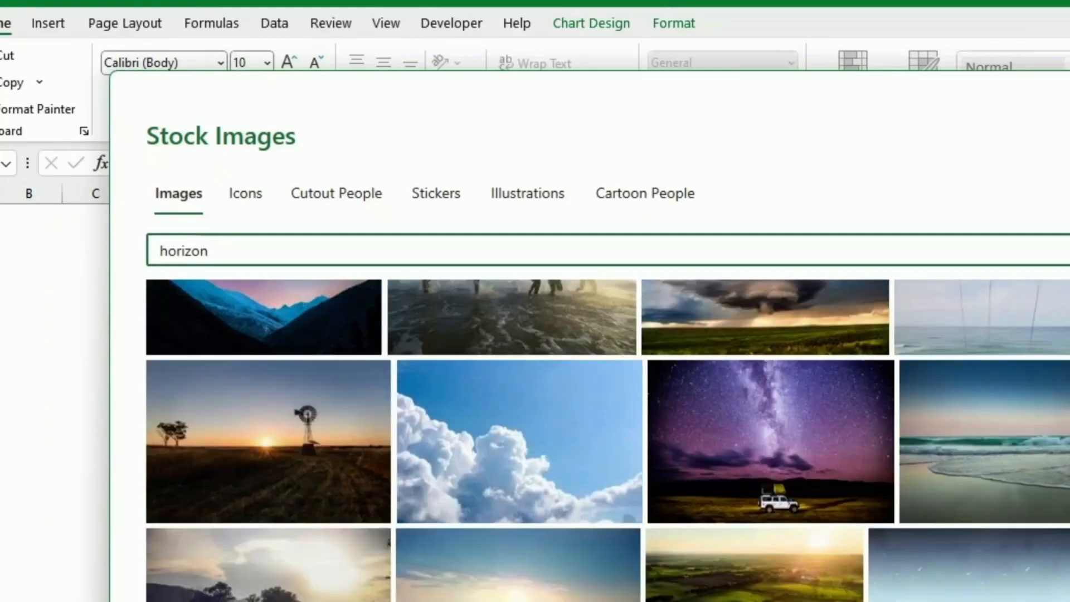
scroll(608, 441, "down", 4)
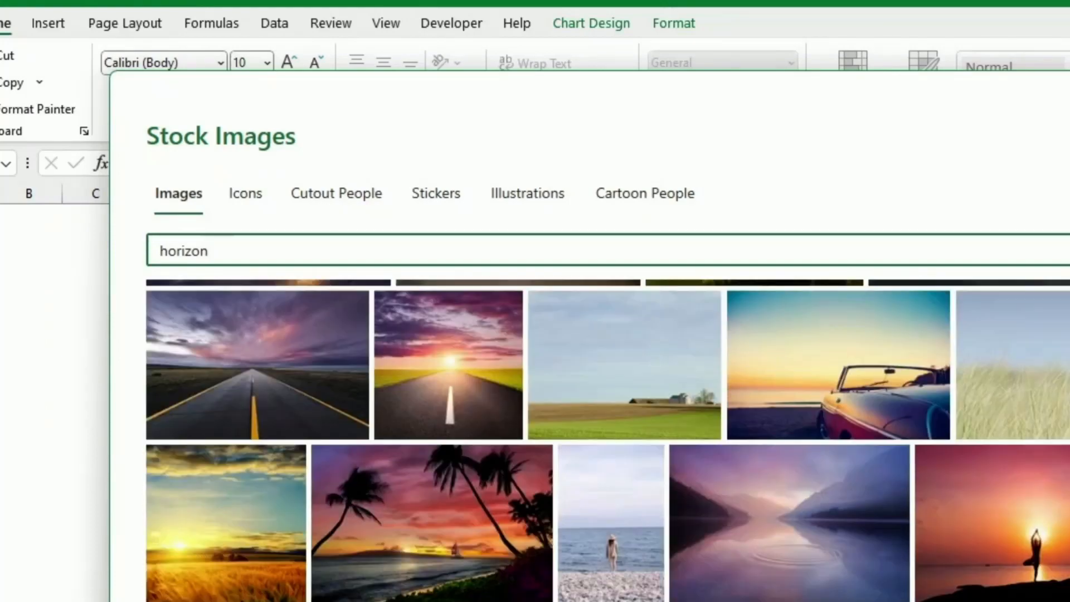
scroll(607, 441, "down", 12)
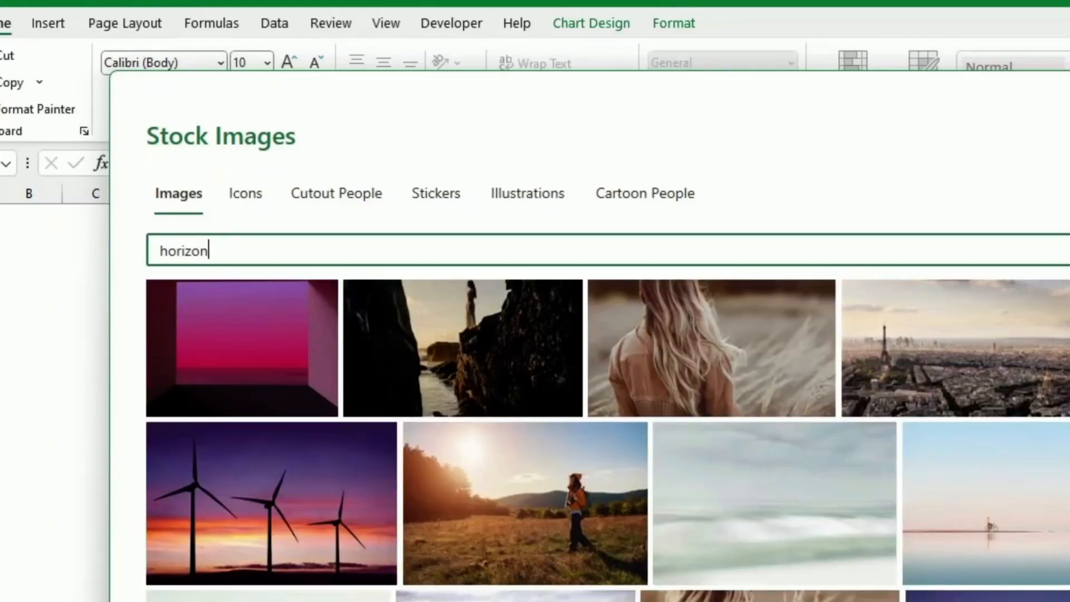
scroll(877, 484, "down", 5)
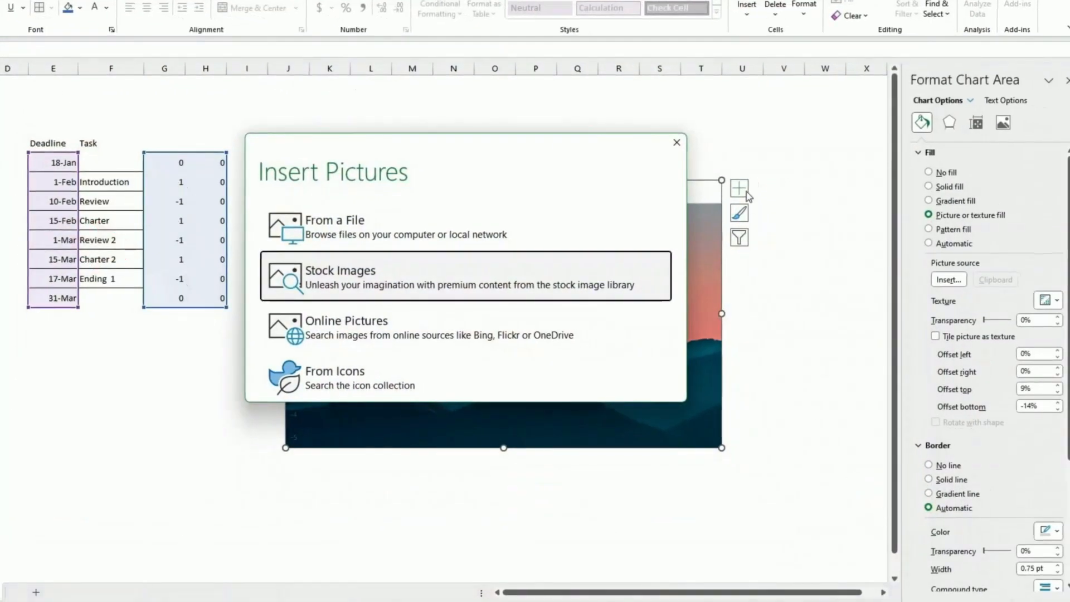
left_click(690, 145)
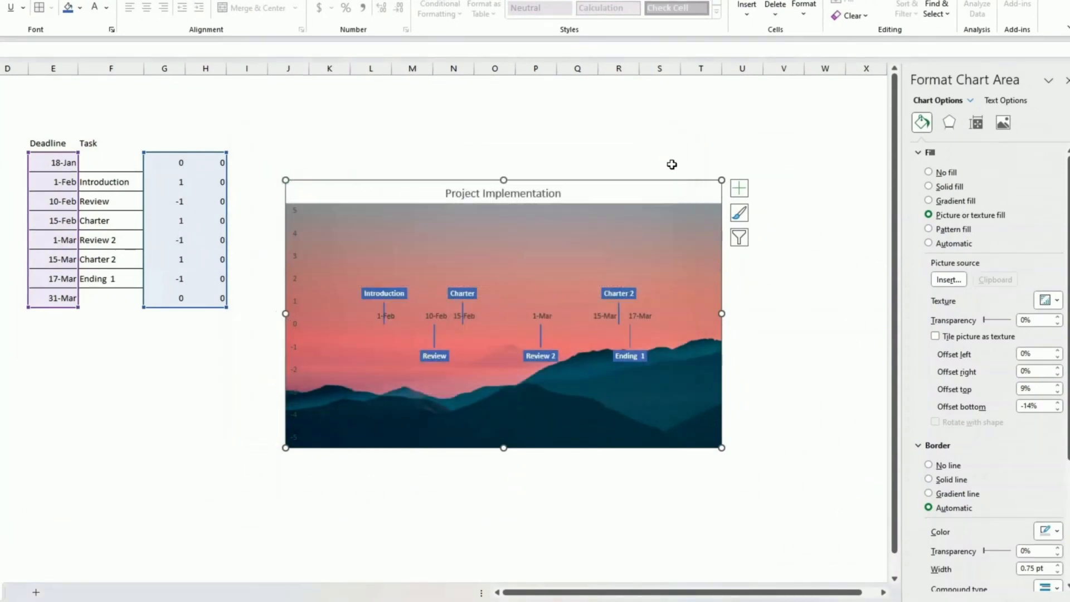
Set the 1-Feb through 17-Mar date labels to white font color.
left_click(648, 317)
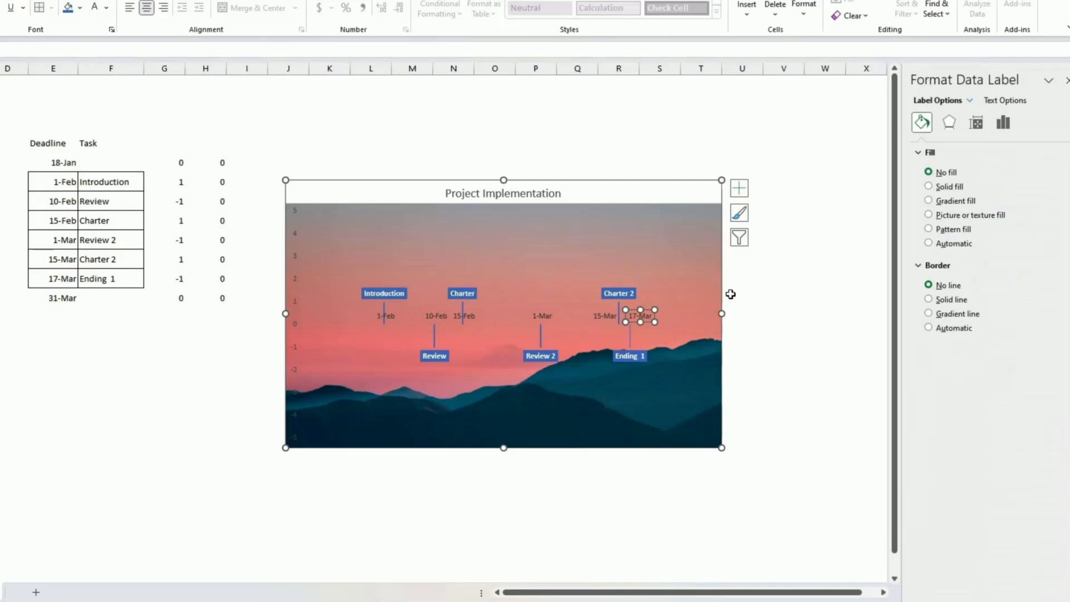
left_click(741, 296)
left_click(641, 314)
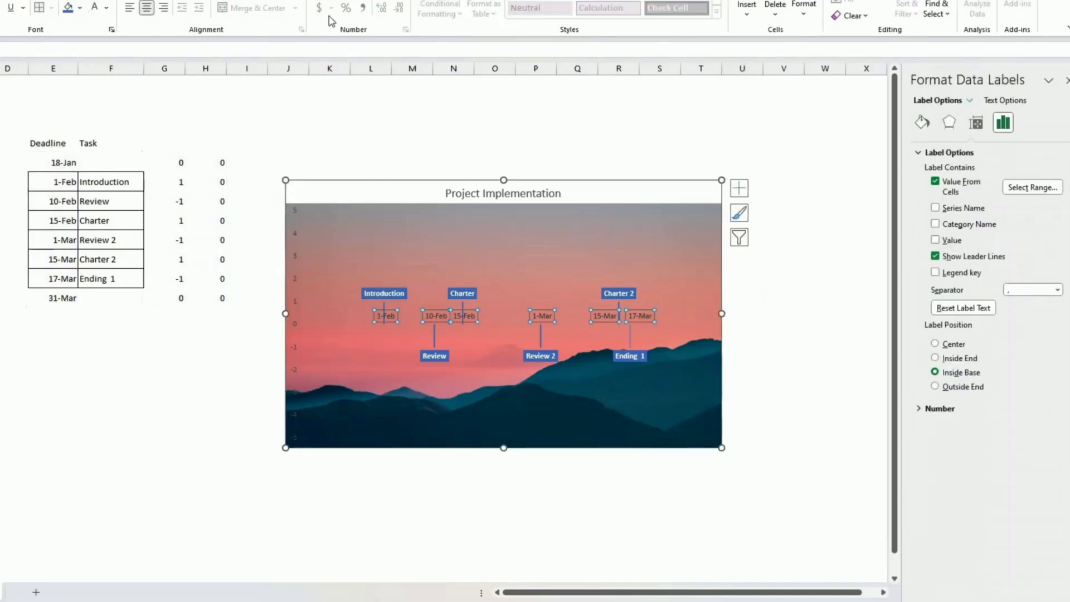
left_click(96, 9)
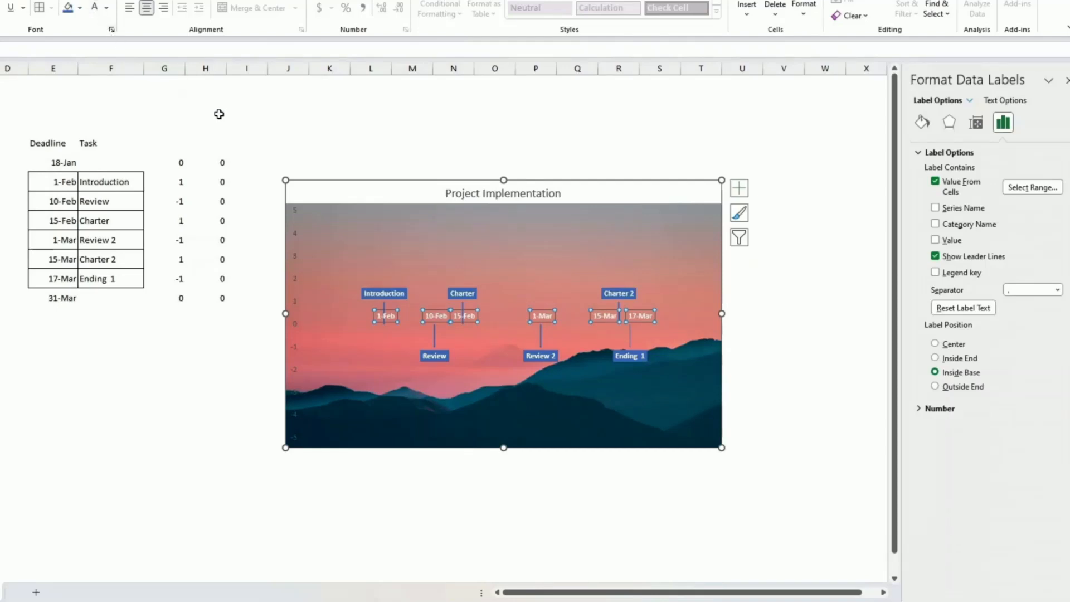
left_click(273, 132)
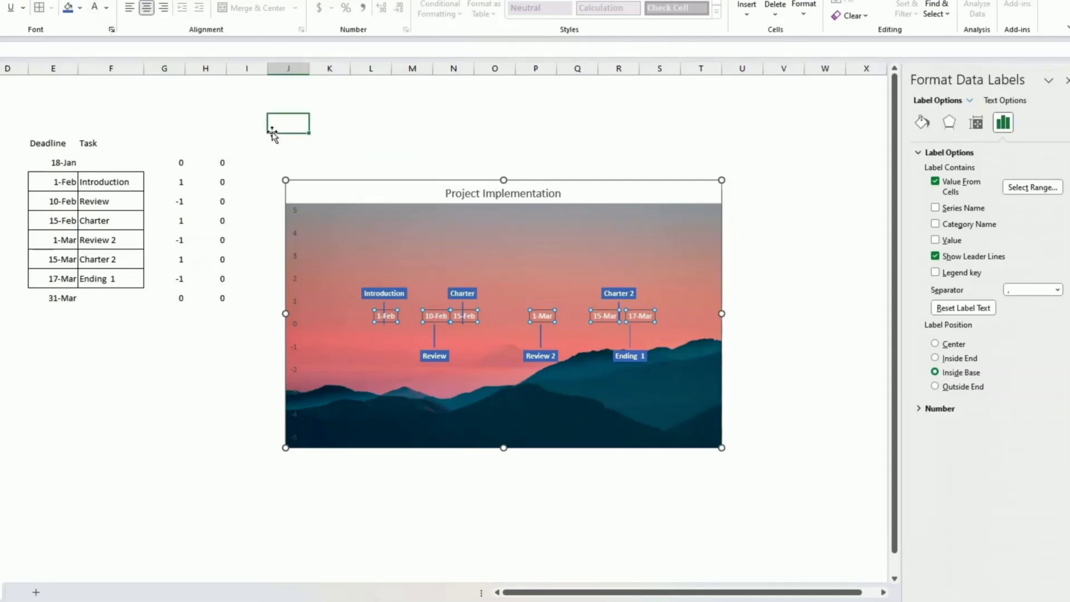
Delete the chart's vertical -5 to 5 value axis.
left_click(295, 258)
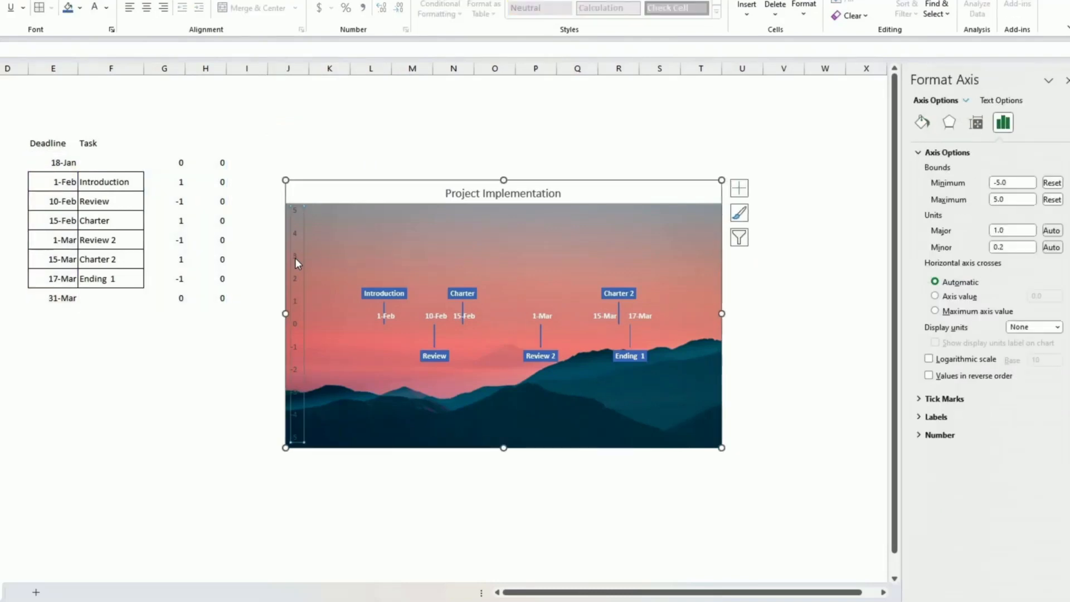
key("Delete")
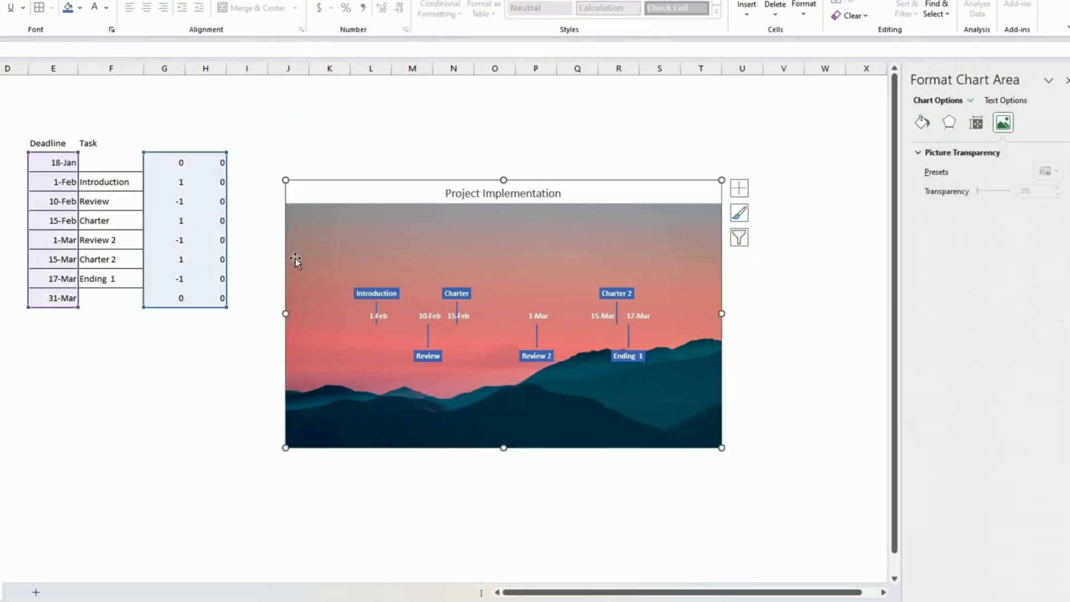
left_click(318, 145)
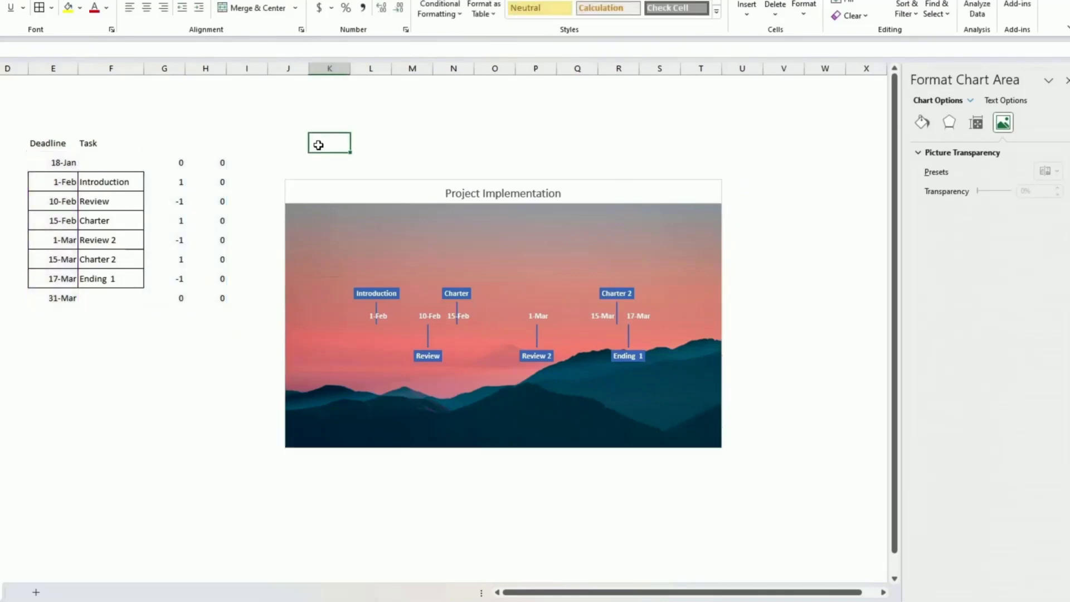
left_click(347, 330)
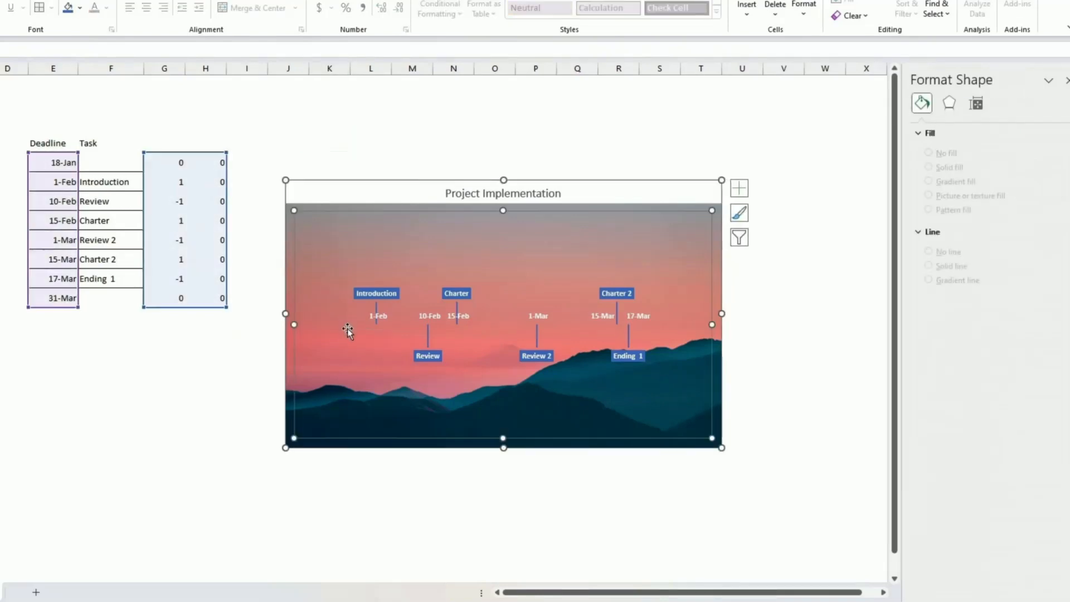
left_click(337, 144)
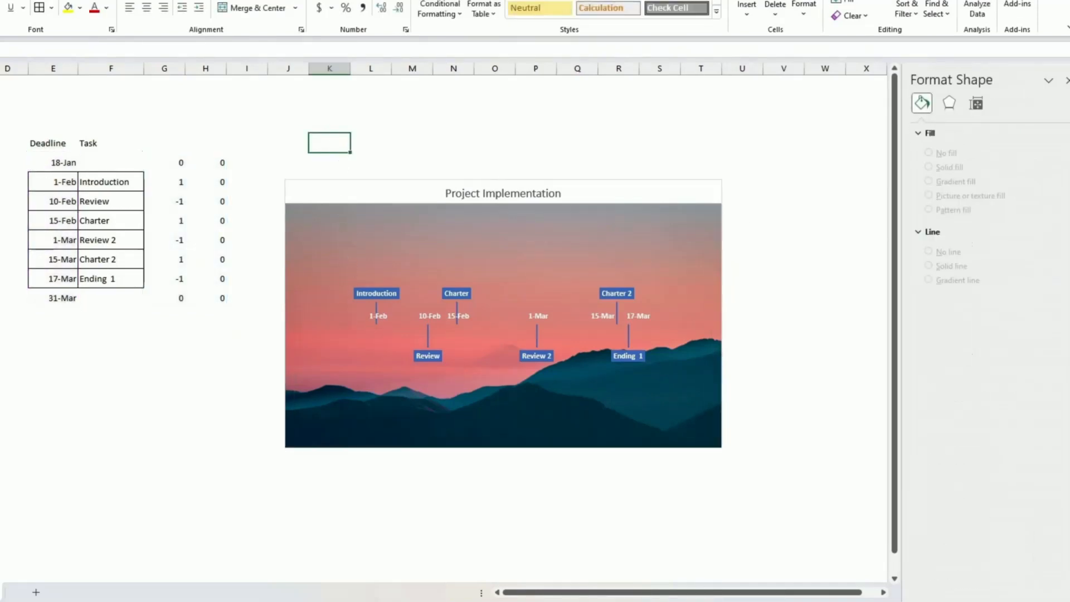
left_click(5, 0)
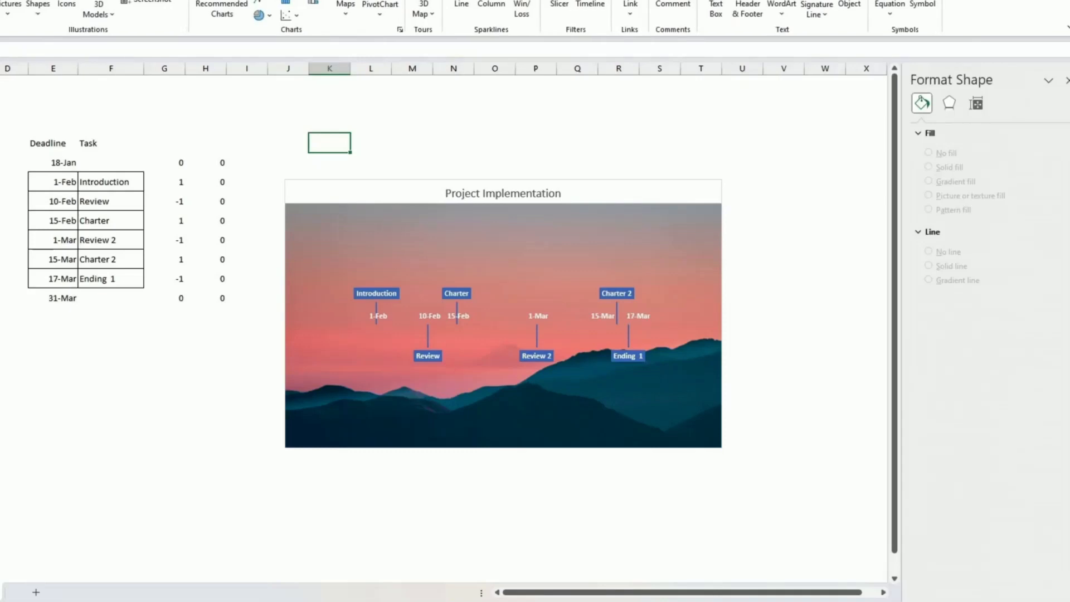
Draw a straight line across the middle of the timeline chart.
left_click(49, 12)
left_click(61, 56)
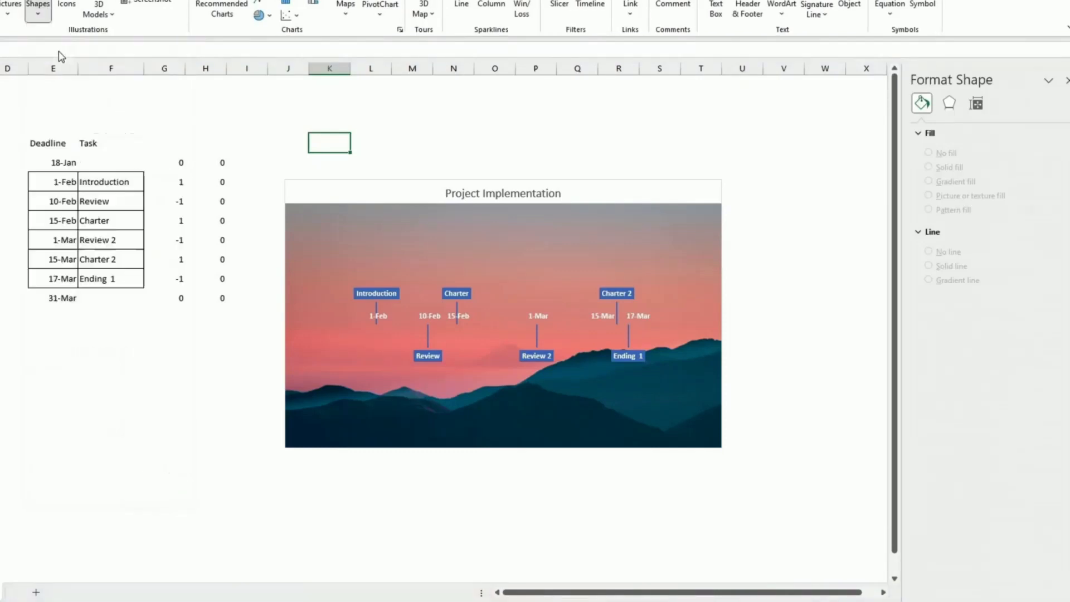
mouse_move(296, 334)
left_mouse_down()
mouse_move(706, 330)
mouse_move(696, 321)
left_mouse_up()
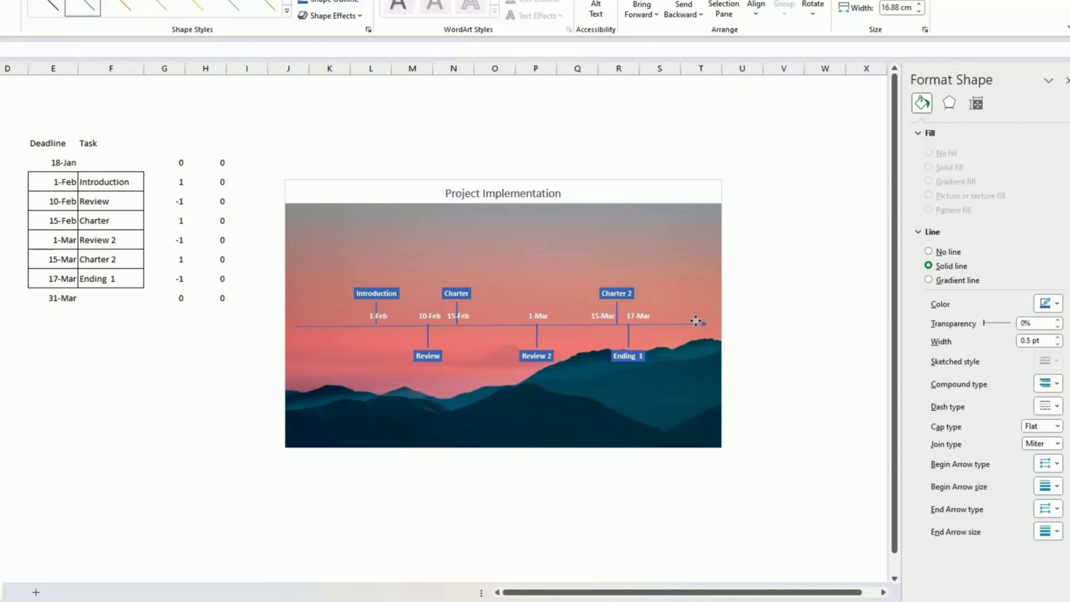
Make the line 2¼ pt, white, square-dot dashed, and level it.
left_click(348, 2)
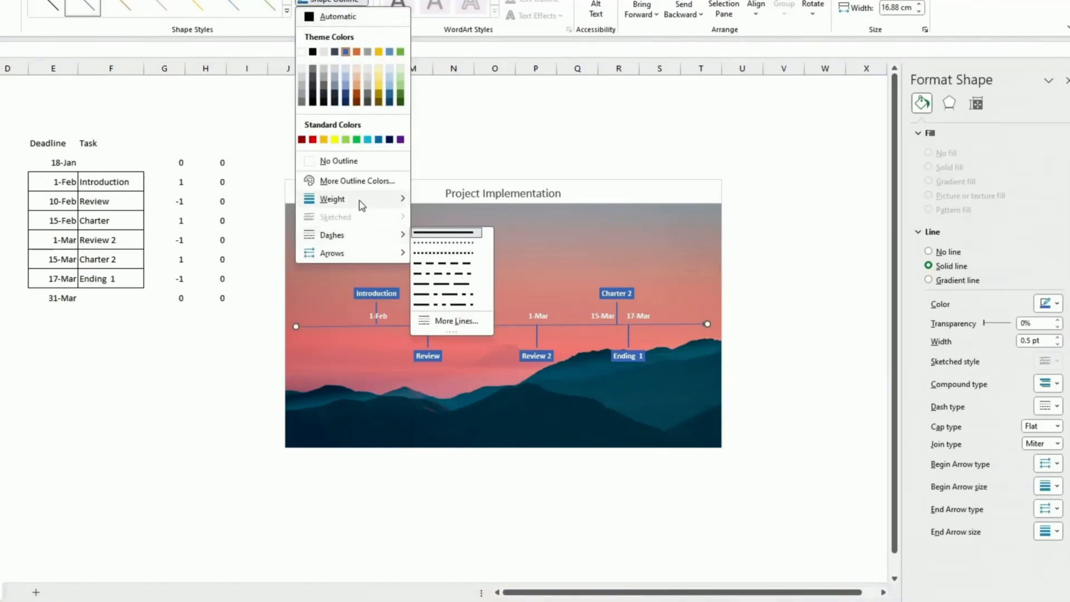
mouse_move(363, 202)
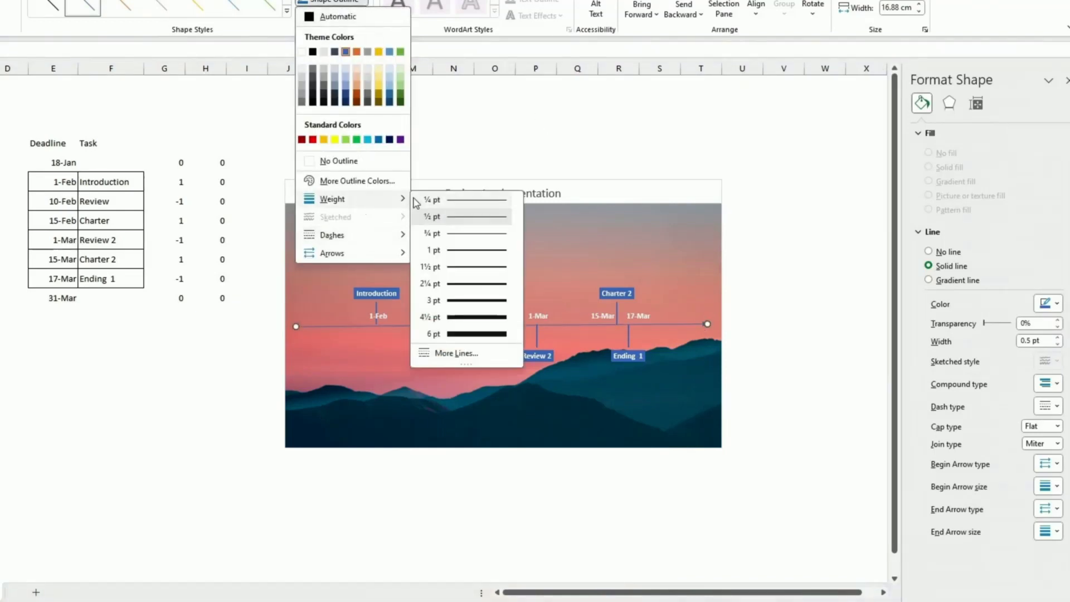
left_click(469, 288)
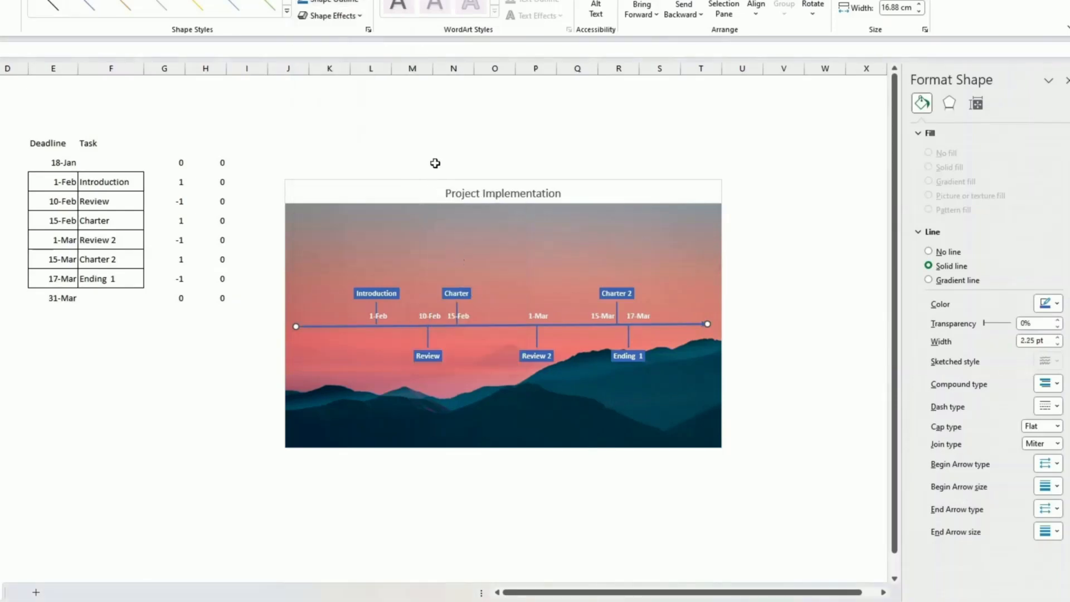
left_click(361, 1)
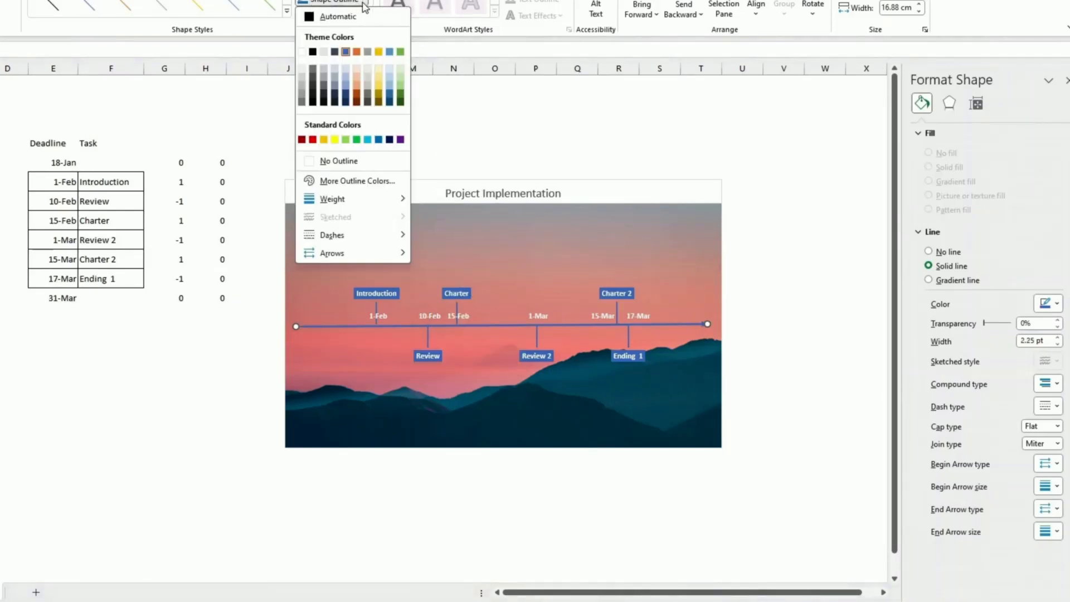
left_click(301, 53)
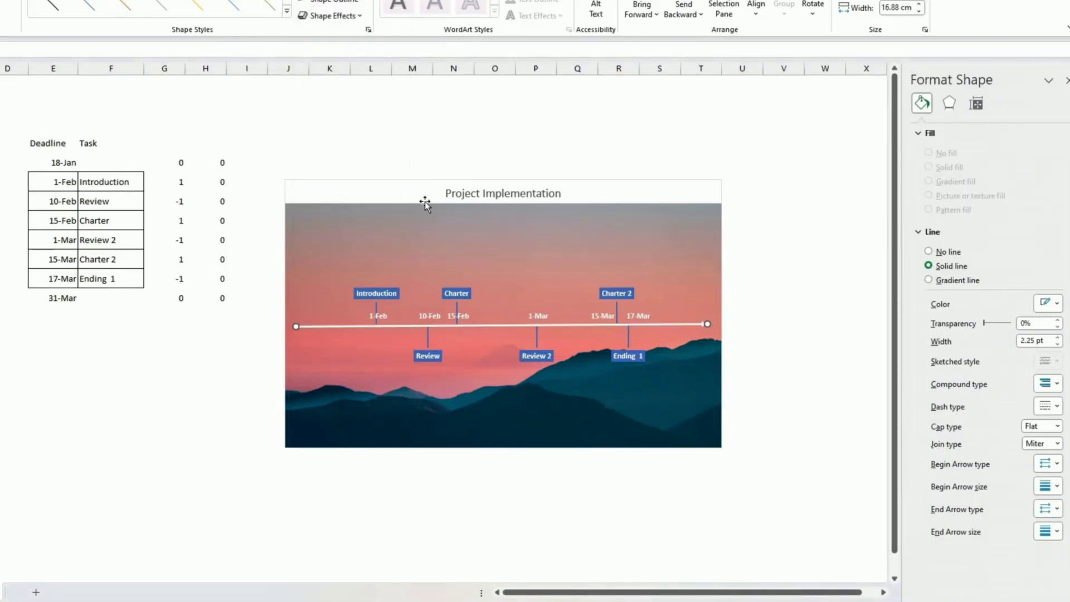
left_click_drag(297, 326, 297, 324)
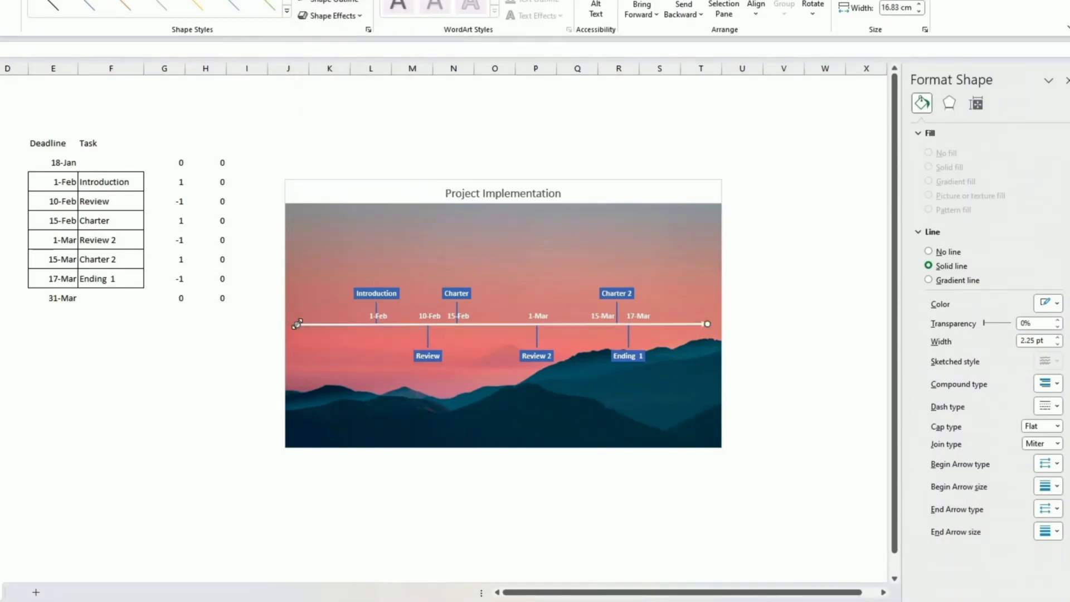
left_click(348, 2)
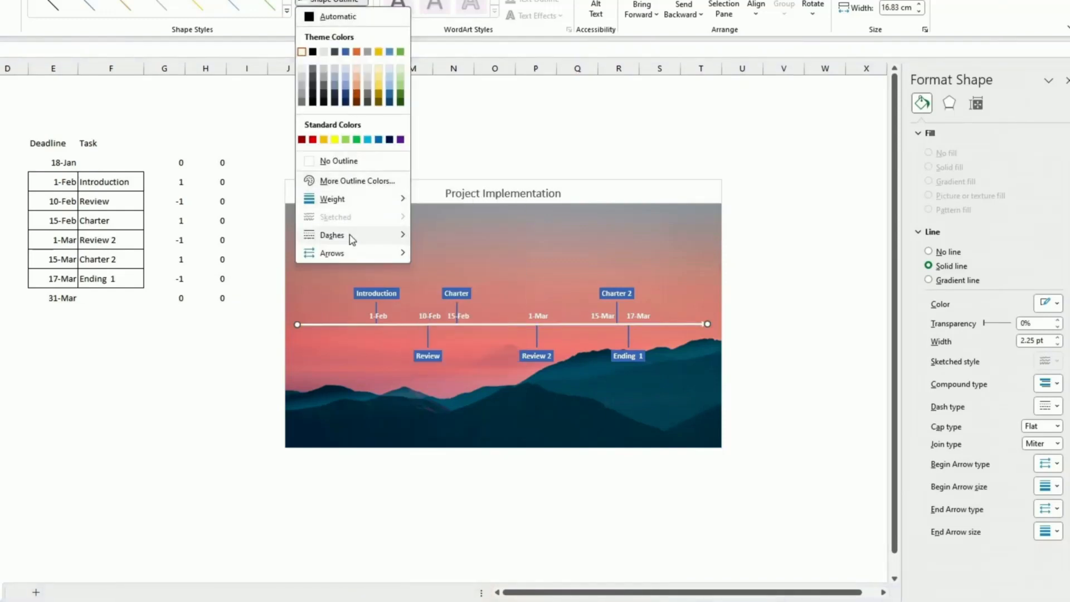
mouse_move(349, 235)
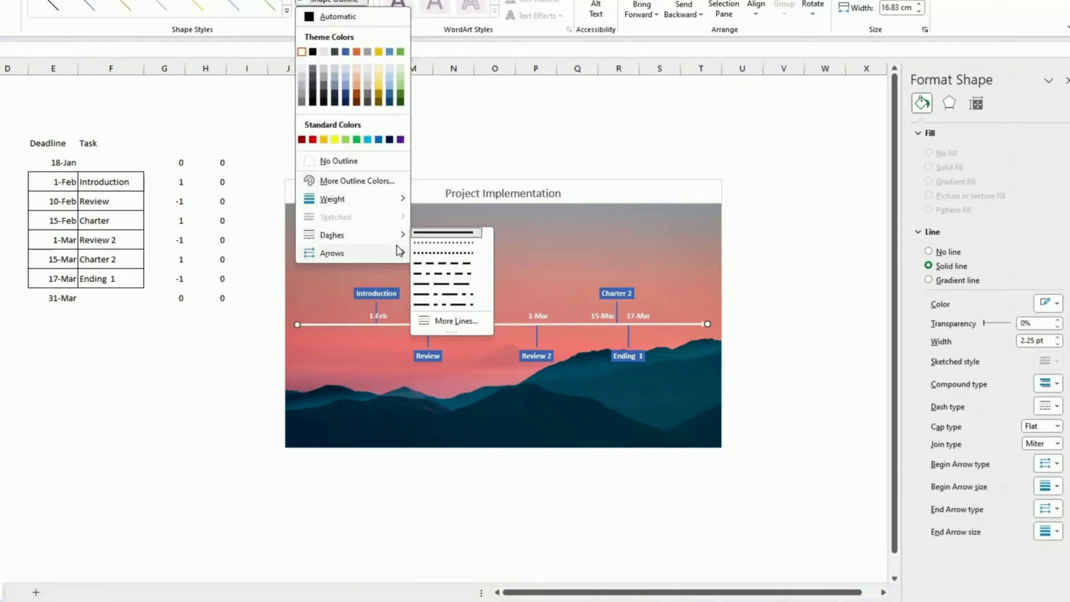
left_click(426, 255)
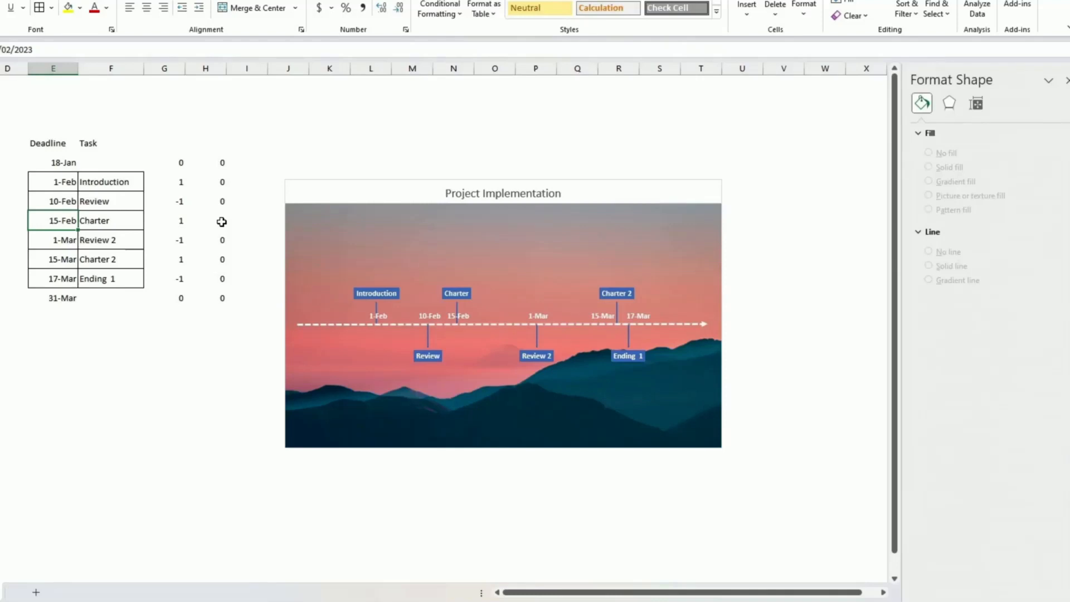
Enter 18 for the 18-Feb deadline and reselect the whole chart.
type("18")
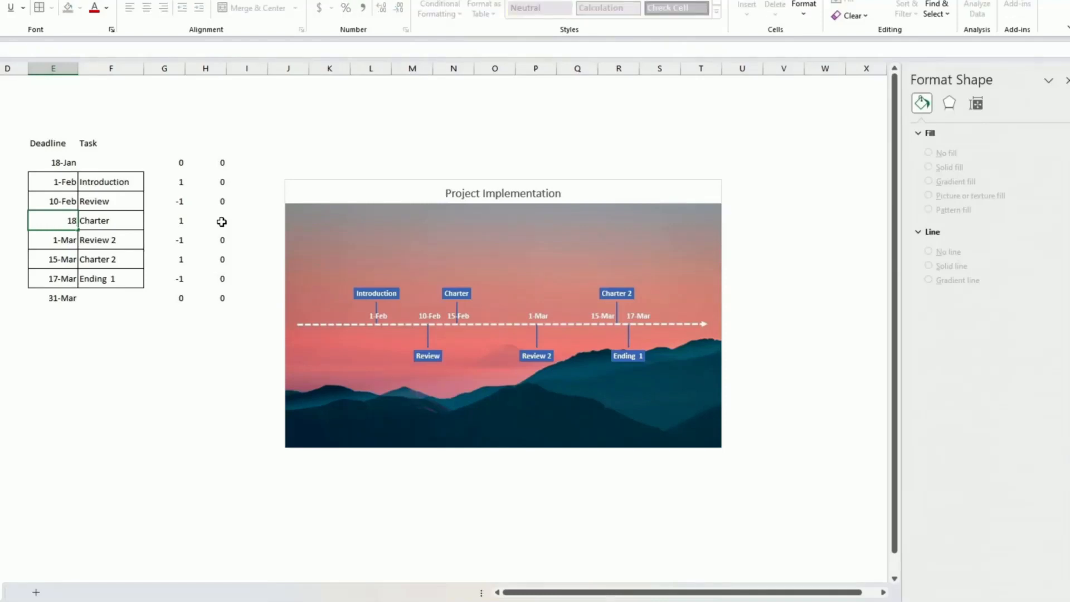
key("Return")
left_click(1049, 79)
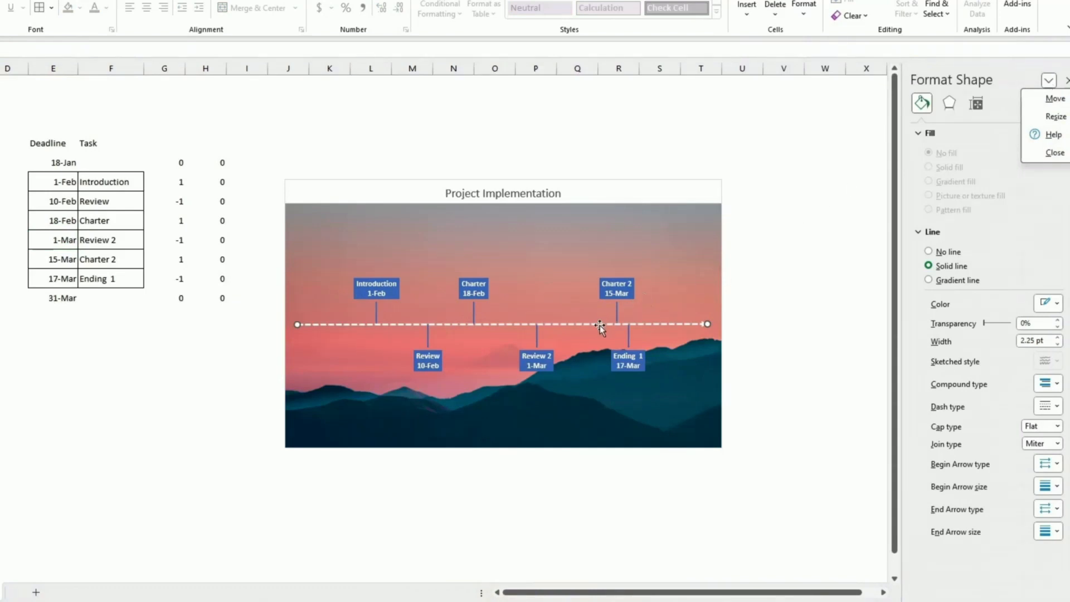
key("Escape")
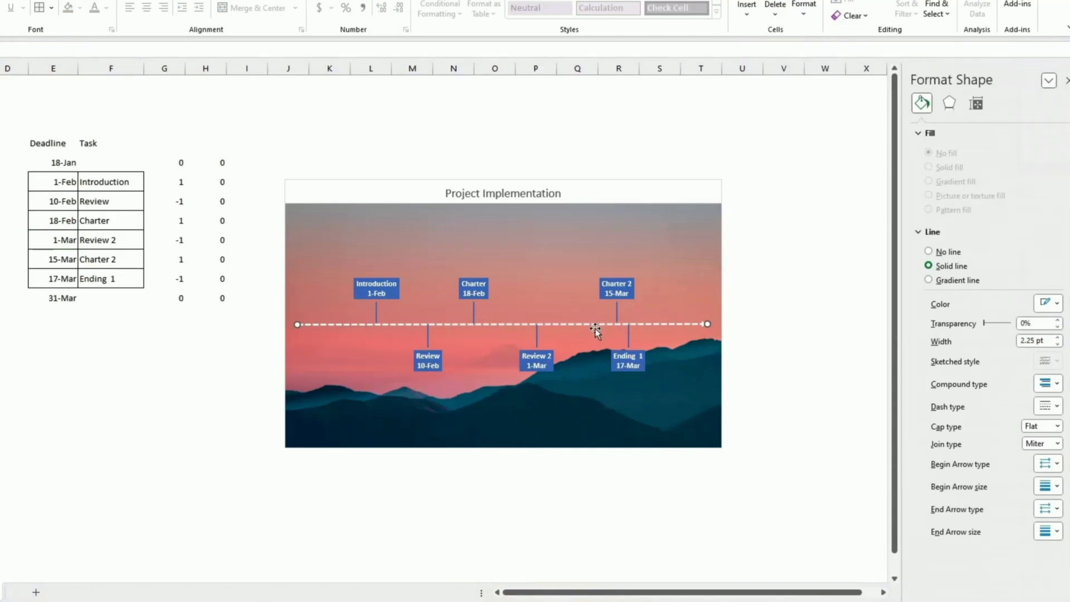
left_click(594, 330)
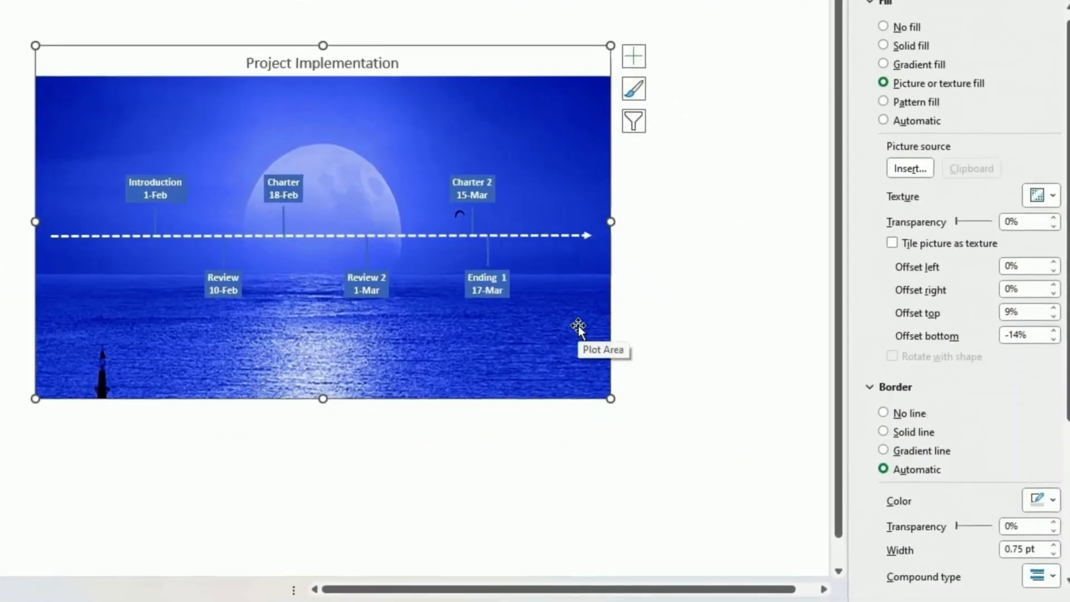
Set the sea picture's bottom offset to 5%.
left_click(1054, 339)
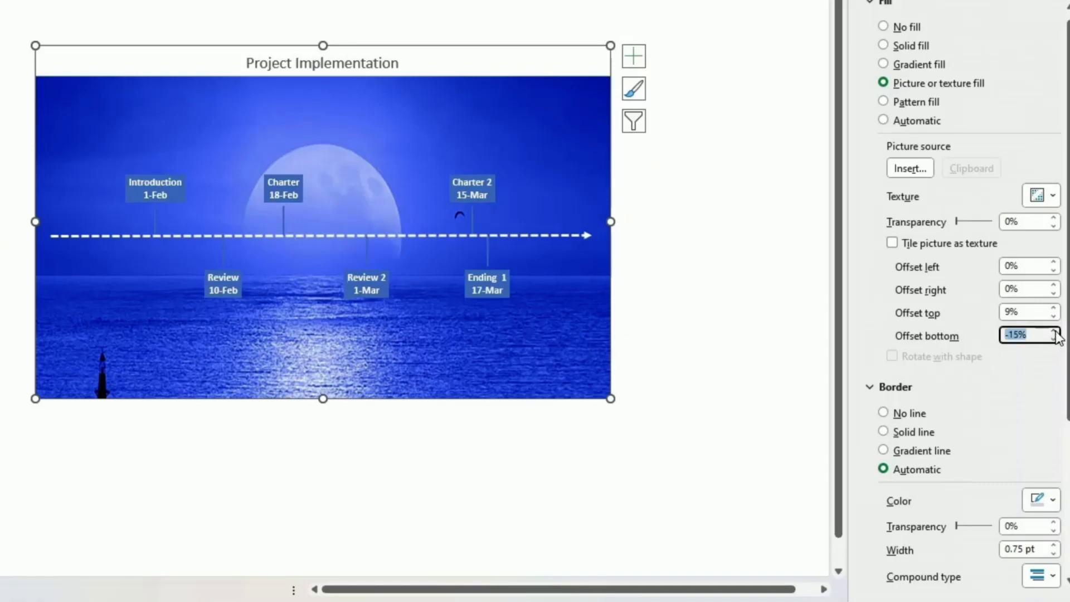
left_click(1054, 331)
left_click(1054, 331)
left_click(1054, 331)
left_click(1054, 331)
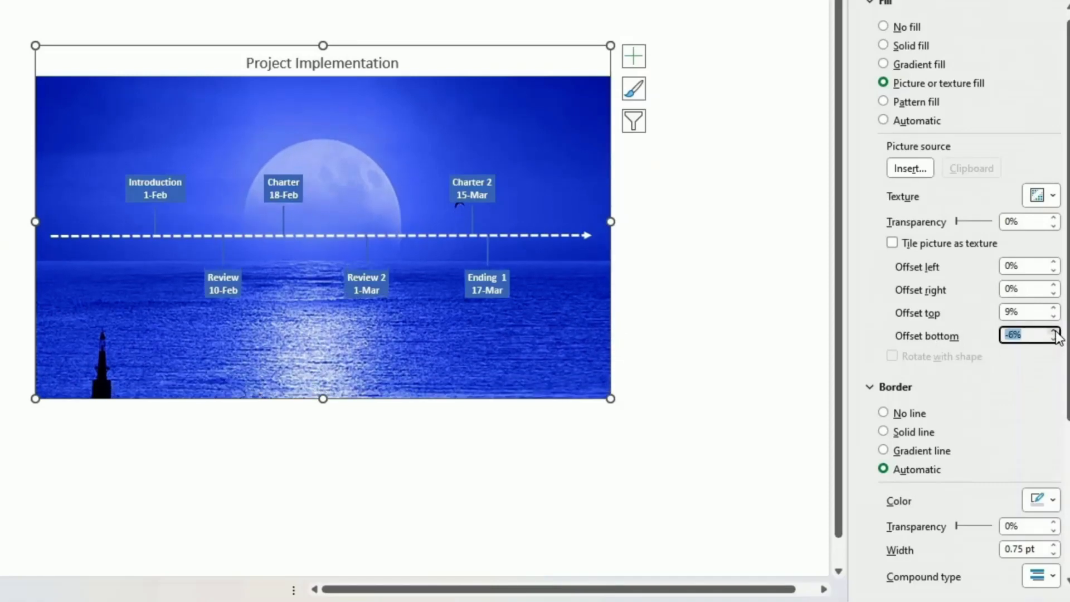
left_click(1054, 331)
left_click(1054, 331)
left_click(1054, 331)
left_click(1054, 331)
left_click(1054, 331)
left_click(1054, 331)
left_click(1053, 331)
left_click(1053, 331)
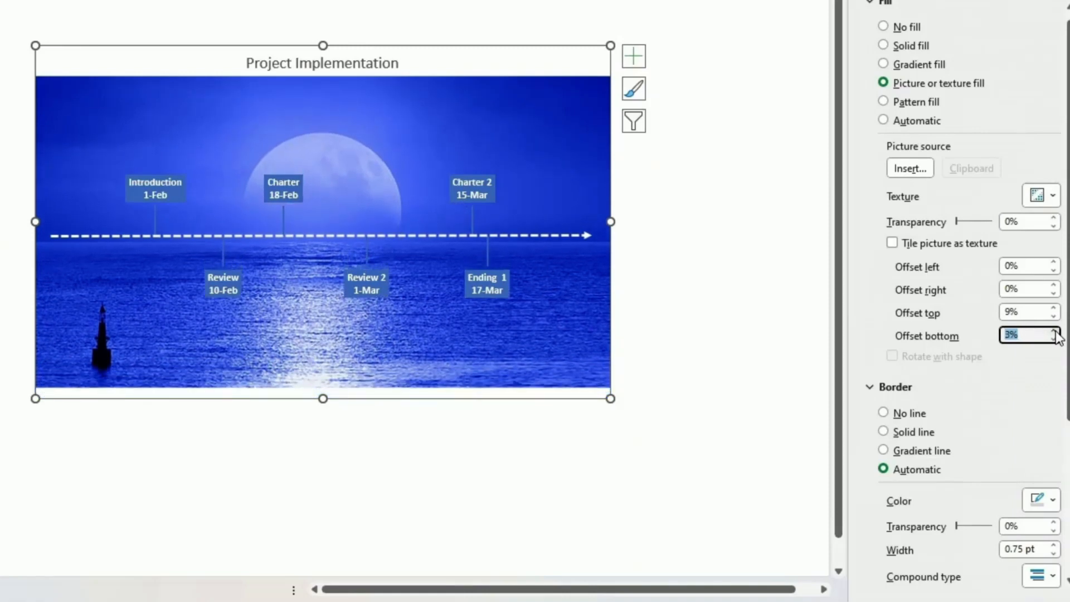
left_click(1054, 331)
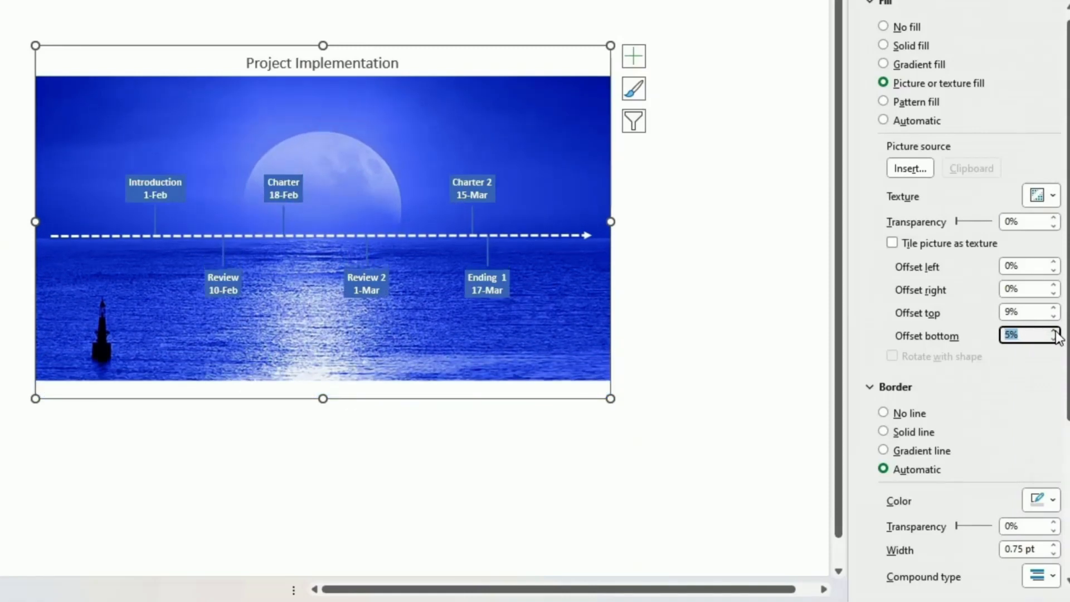
Set the picture's top offset to 7% and right offset to -1%.
left_click(1054, 308)
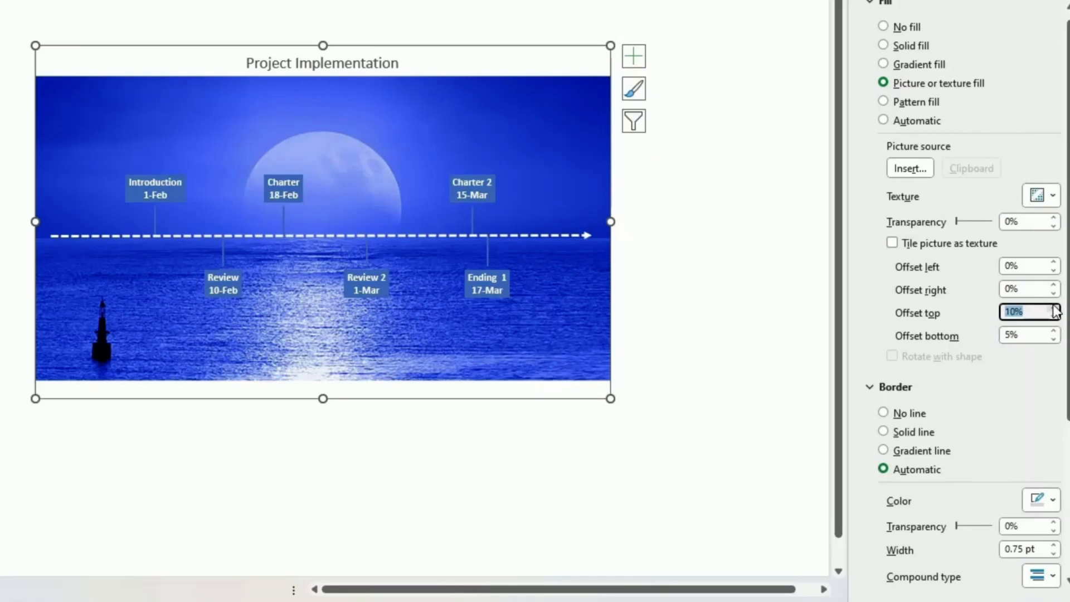
left_click(1053, 308)
left_click(1054, 319)
left_click(1054, 318)
left_click(1054, 318)
left_click(1054, 318)
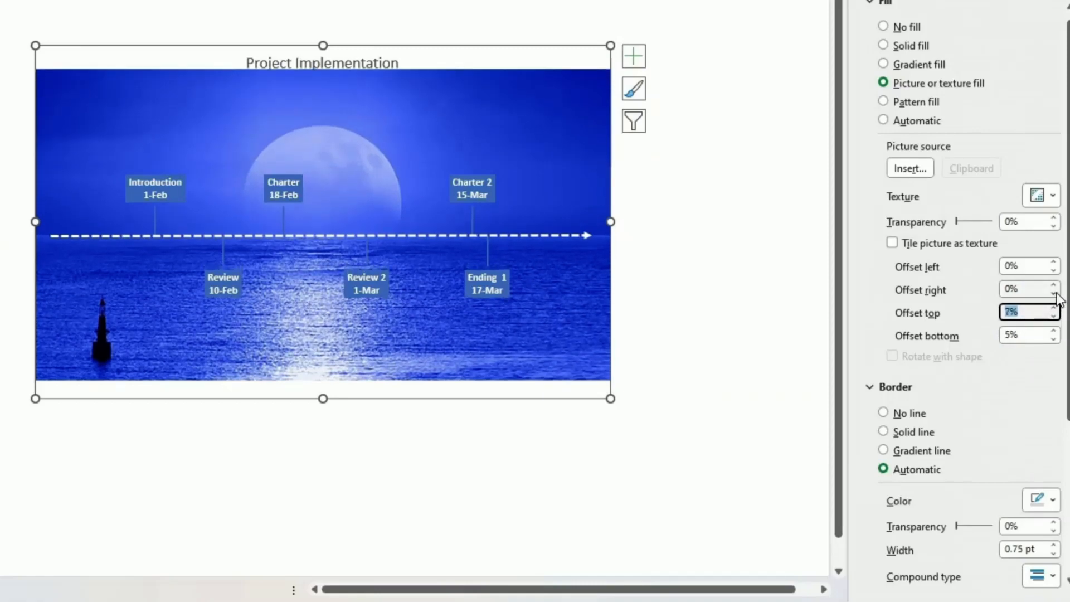
left_click(1054, 293)
left_click(1054, 294)
left_click(1054, 293)
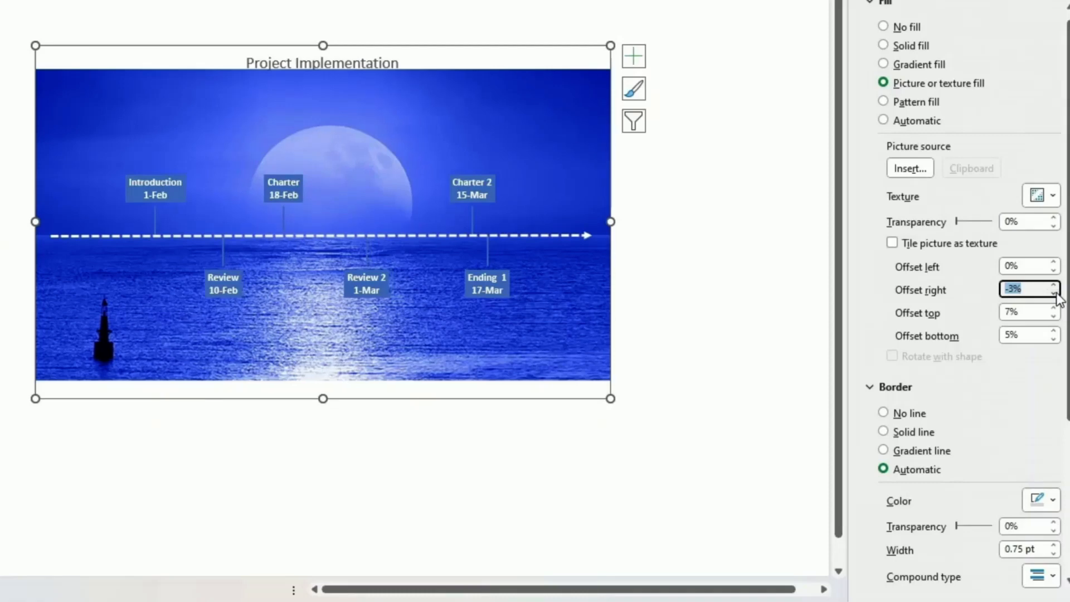
left_click(1054, 285)
left_click(1054, 284)
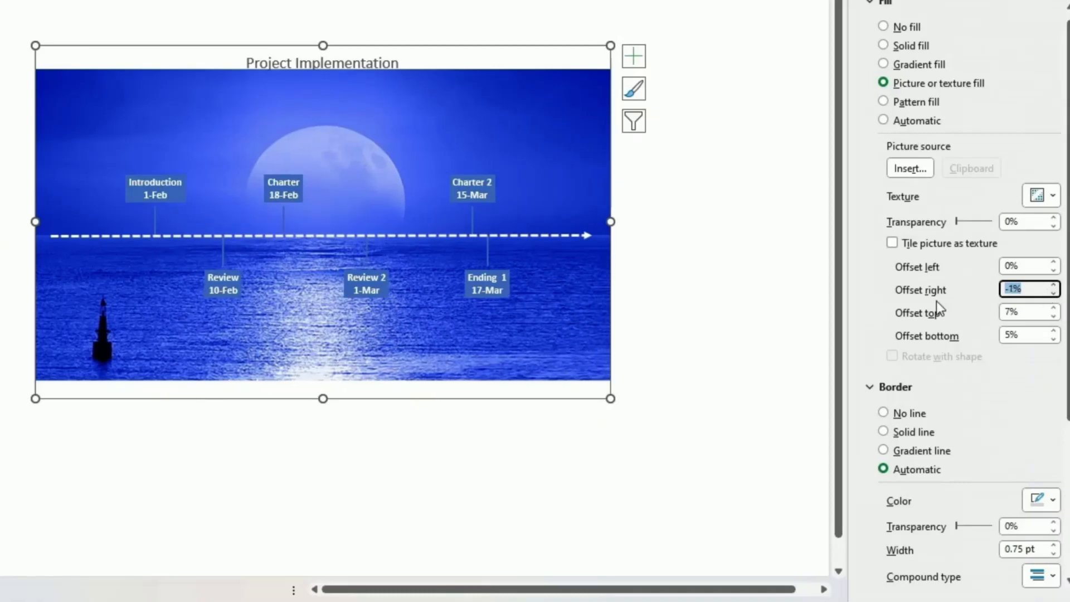
left_click(700, 380)
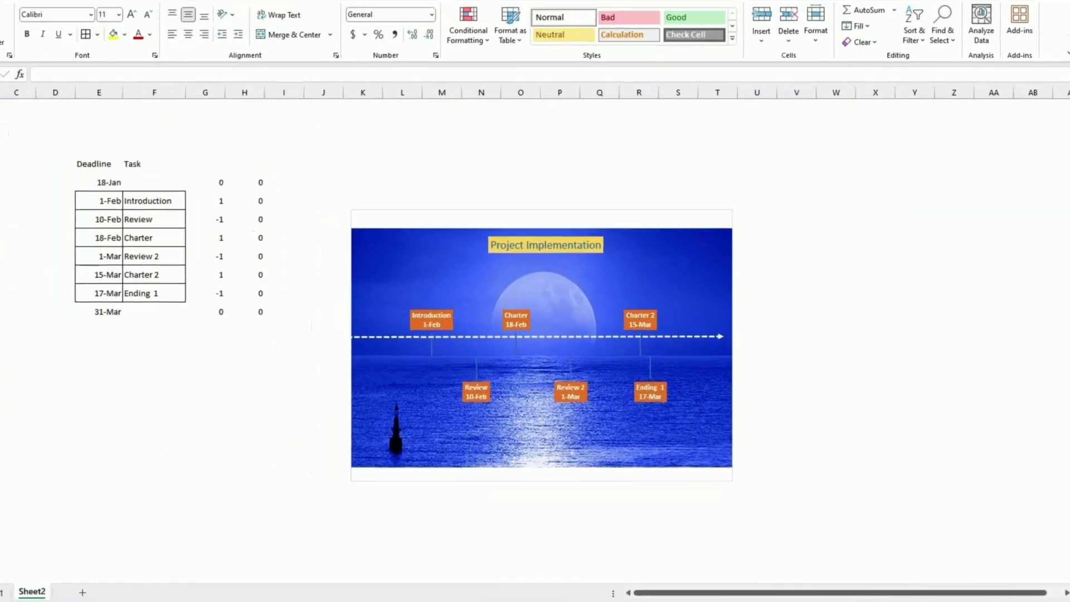
Insert the filled sailboat icon found by a 'boat' stock icon search.
left_click(43, 22)
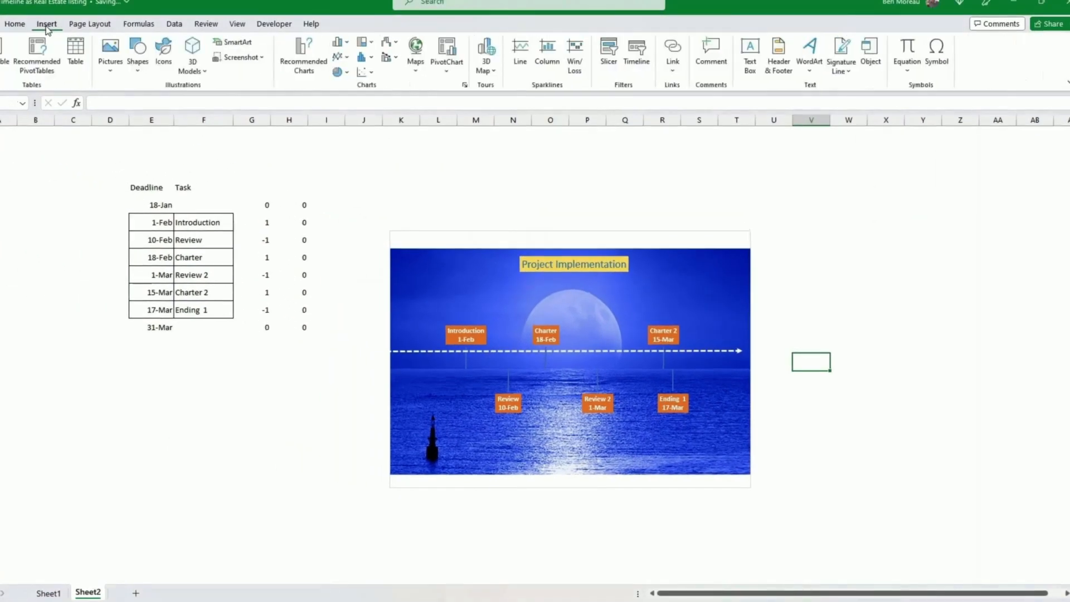
left_click(164, 51)
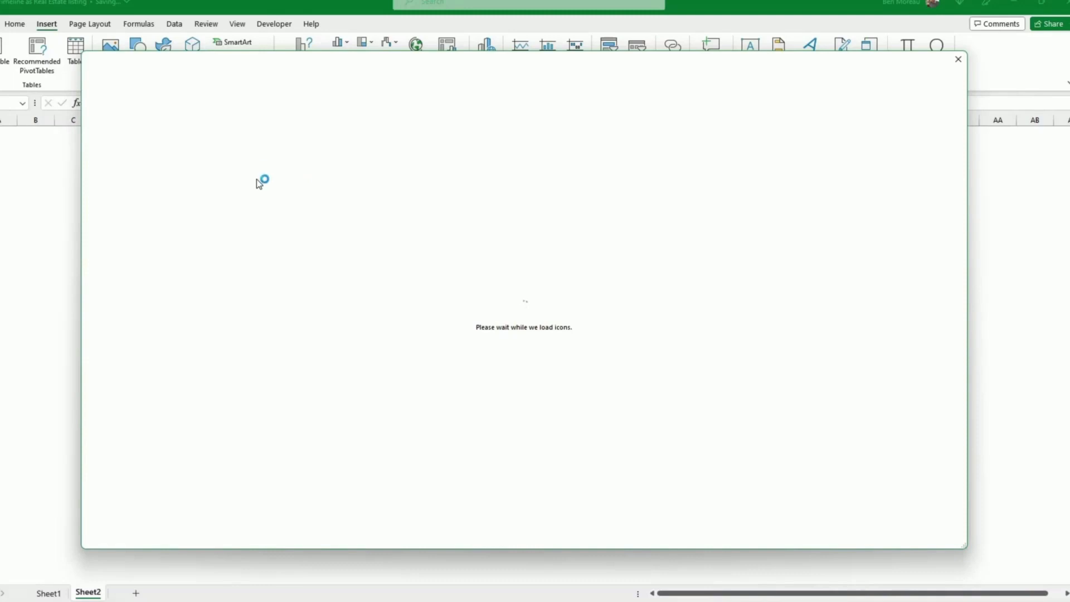
type("b")
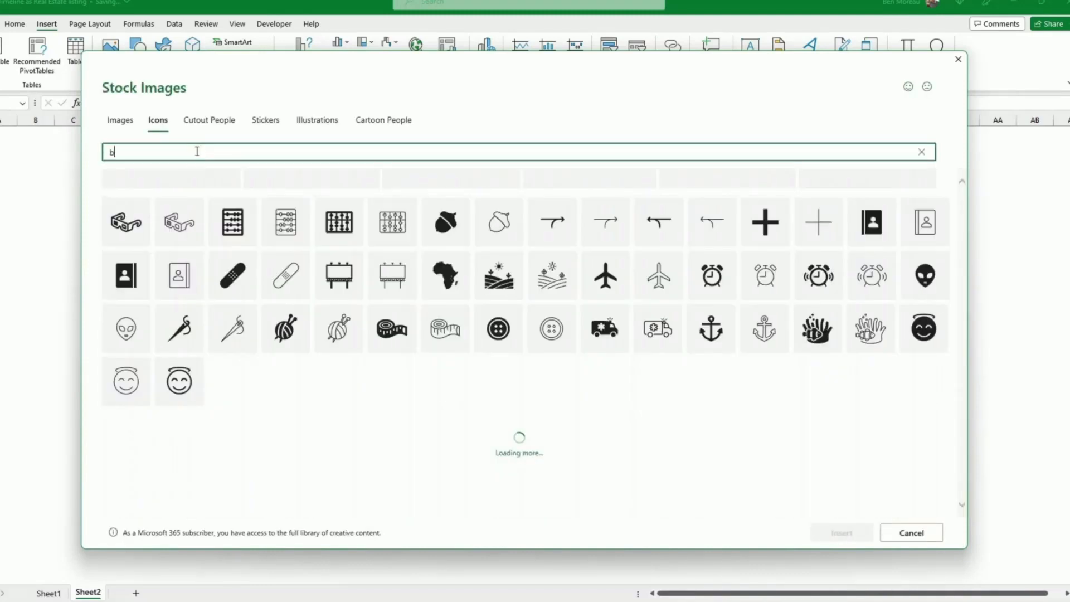
type("oat")
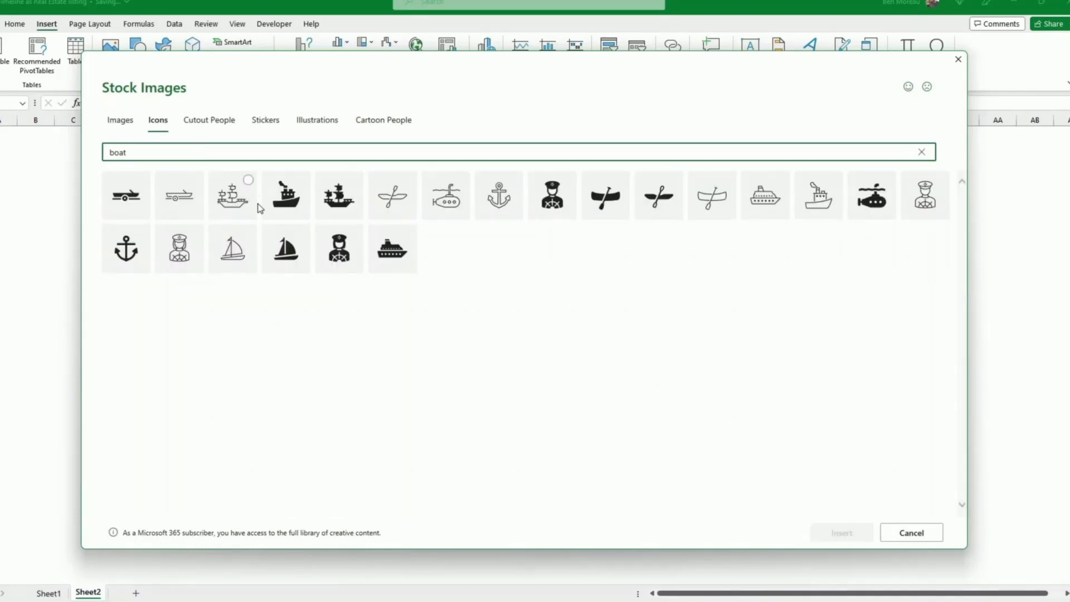
left_click(286, 253)
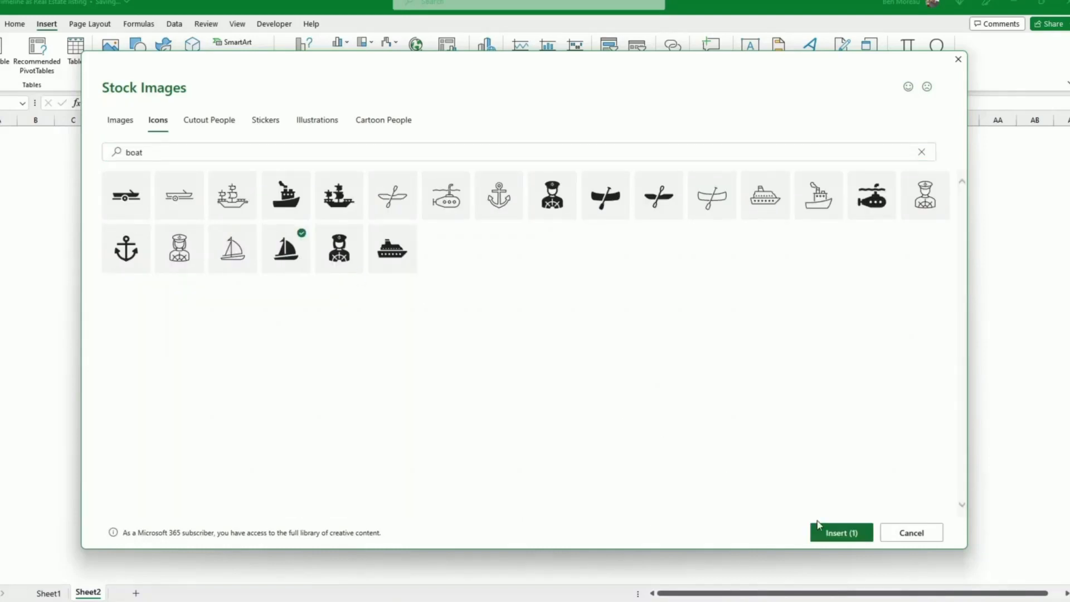
left_click(842, 533)
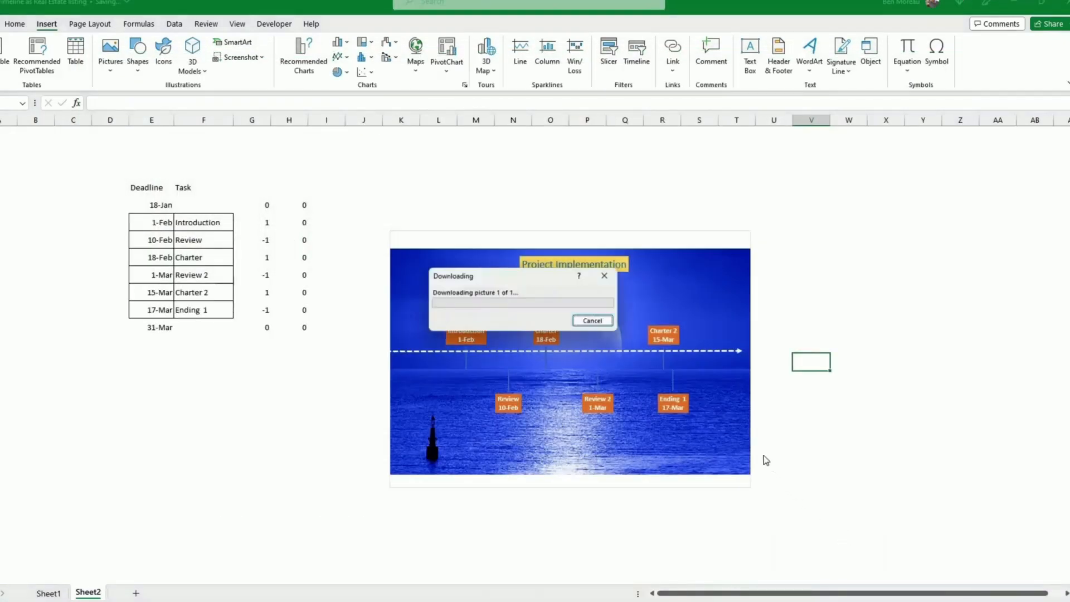
Move the sailboat onto the timeline between the Charter labels and shrink it to 1.75 cm.
left_click_drag(816, 388, 699, 310)
left_click_drag(699, 308, 617, 333)
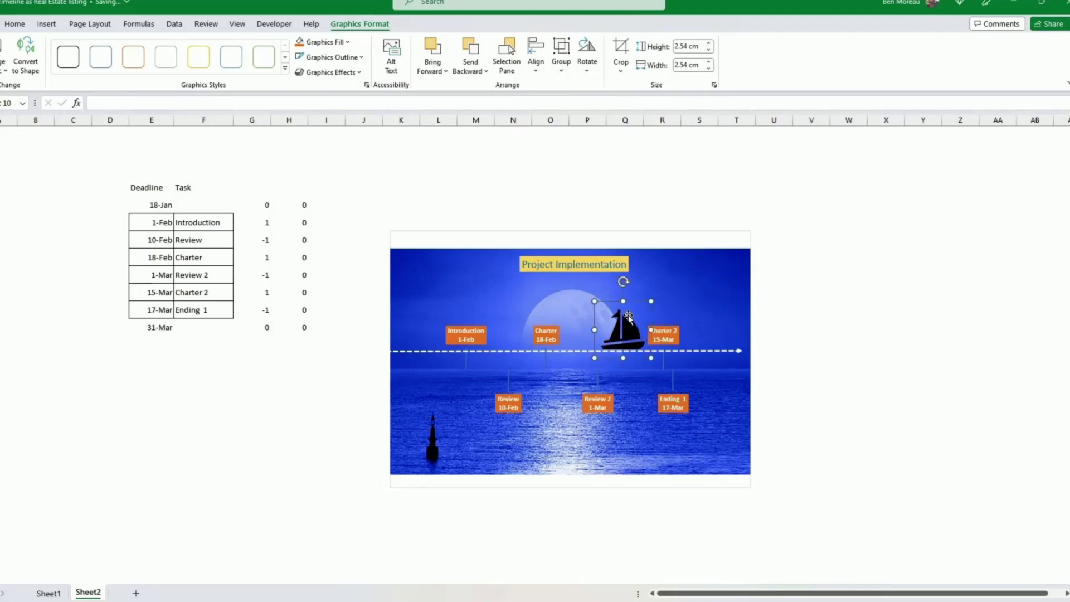
left_click_drag(652, 301, 619, 335)
Fill the sailboat yellow and give it an outer shadow.
left_click(301, 42)
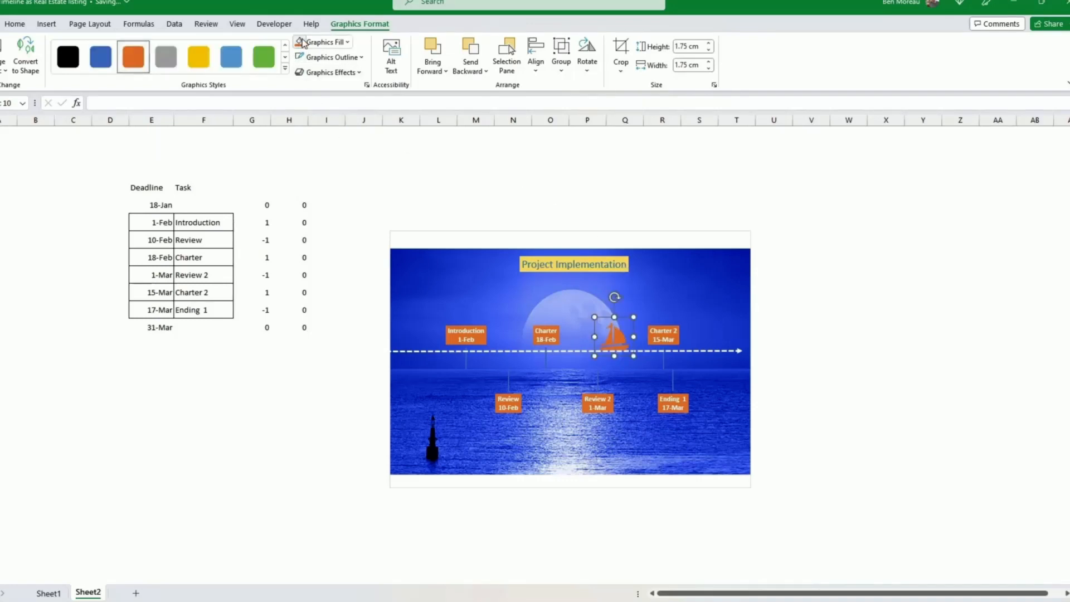
left_click(196, 61)
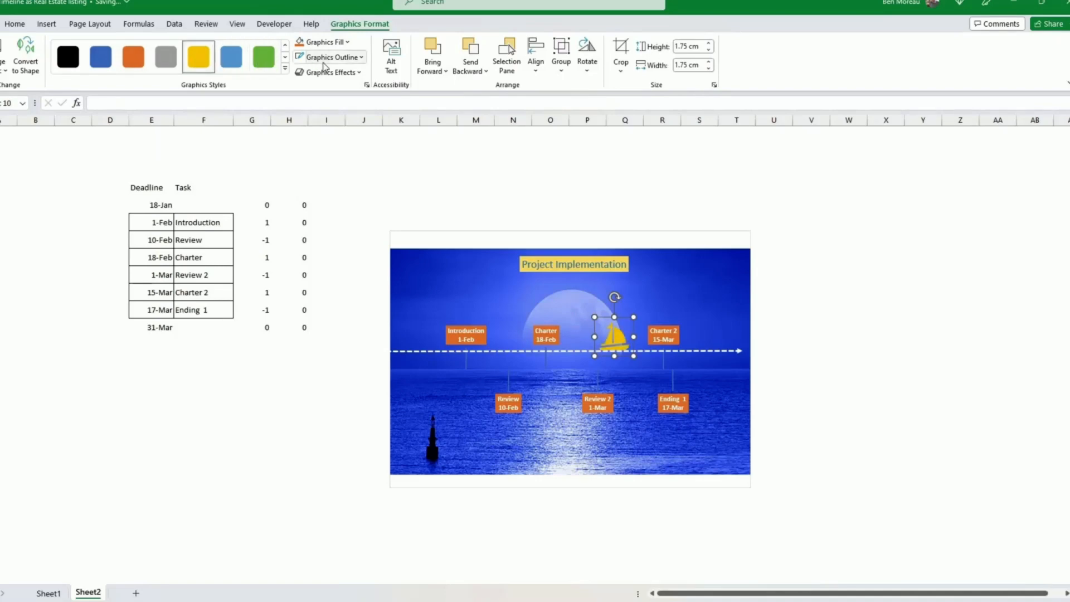
left_click(358, 72)
mouse_move(348, 120)
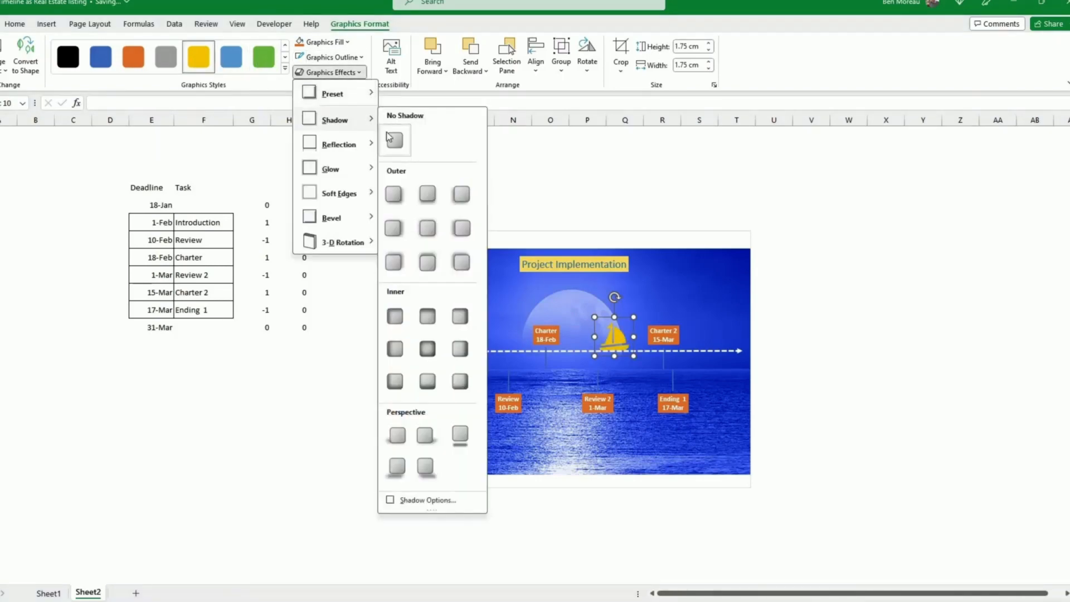
left_click(396, 199)
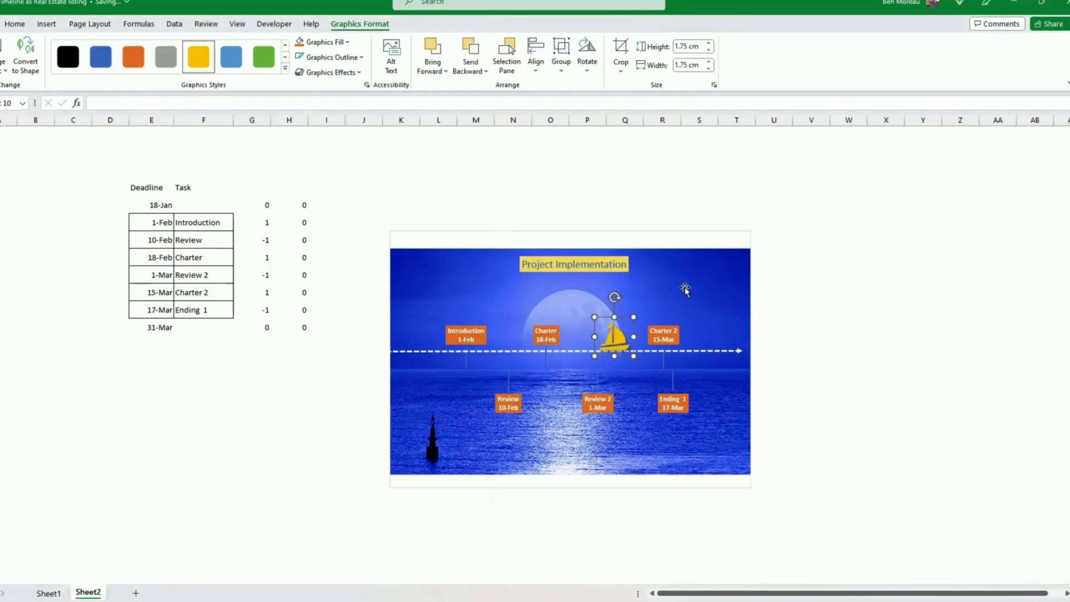
left_click(881, 344)
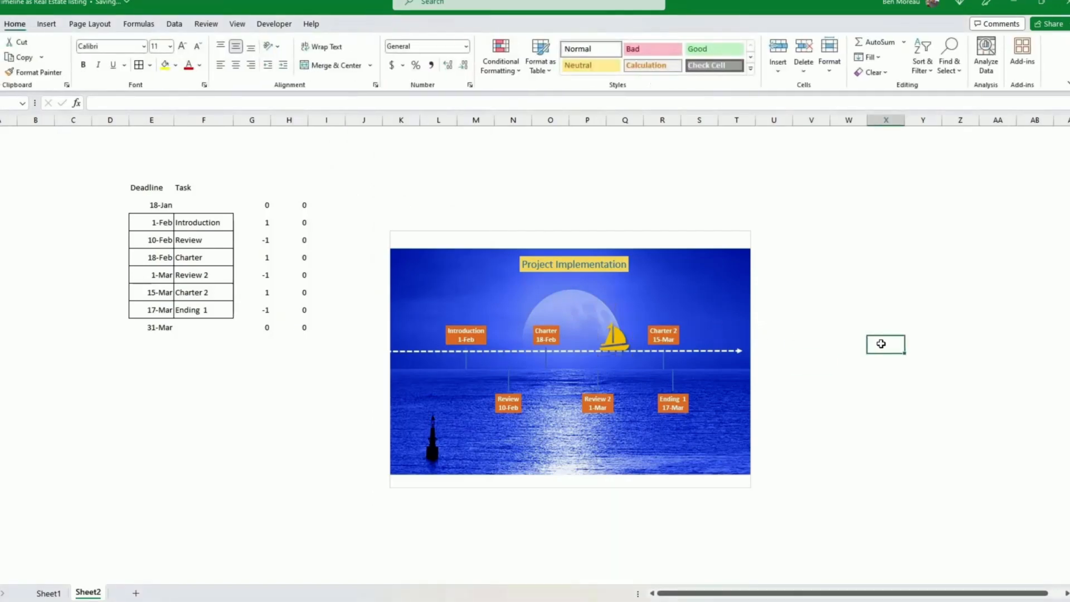